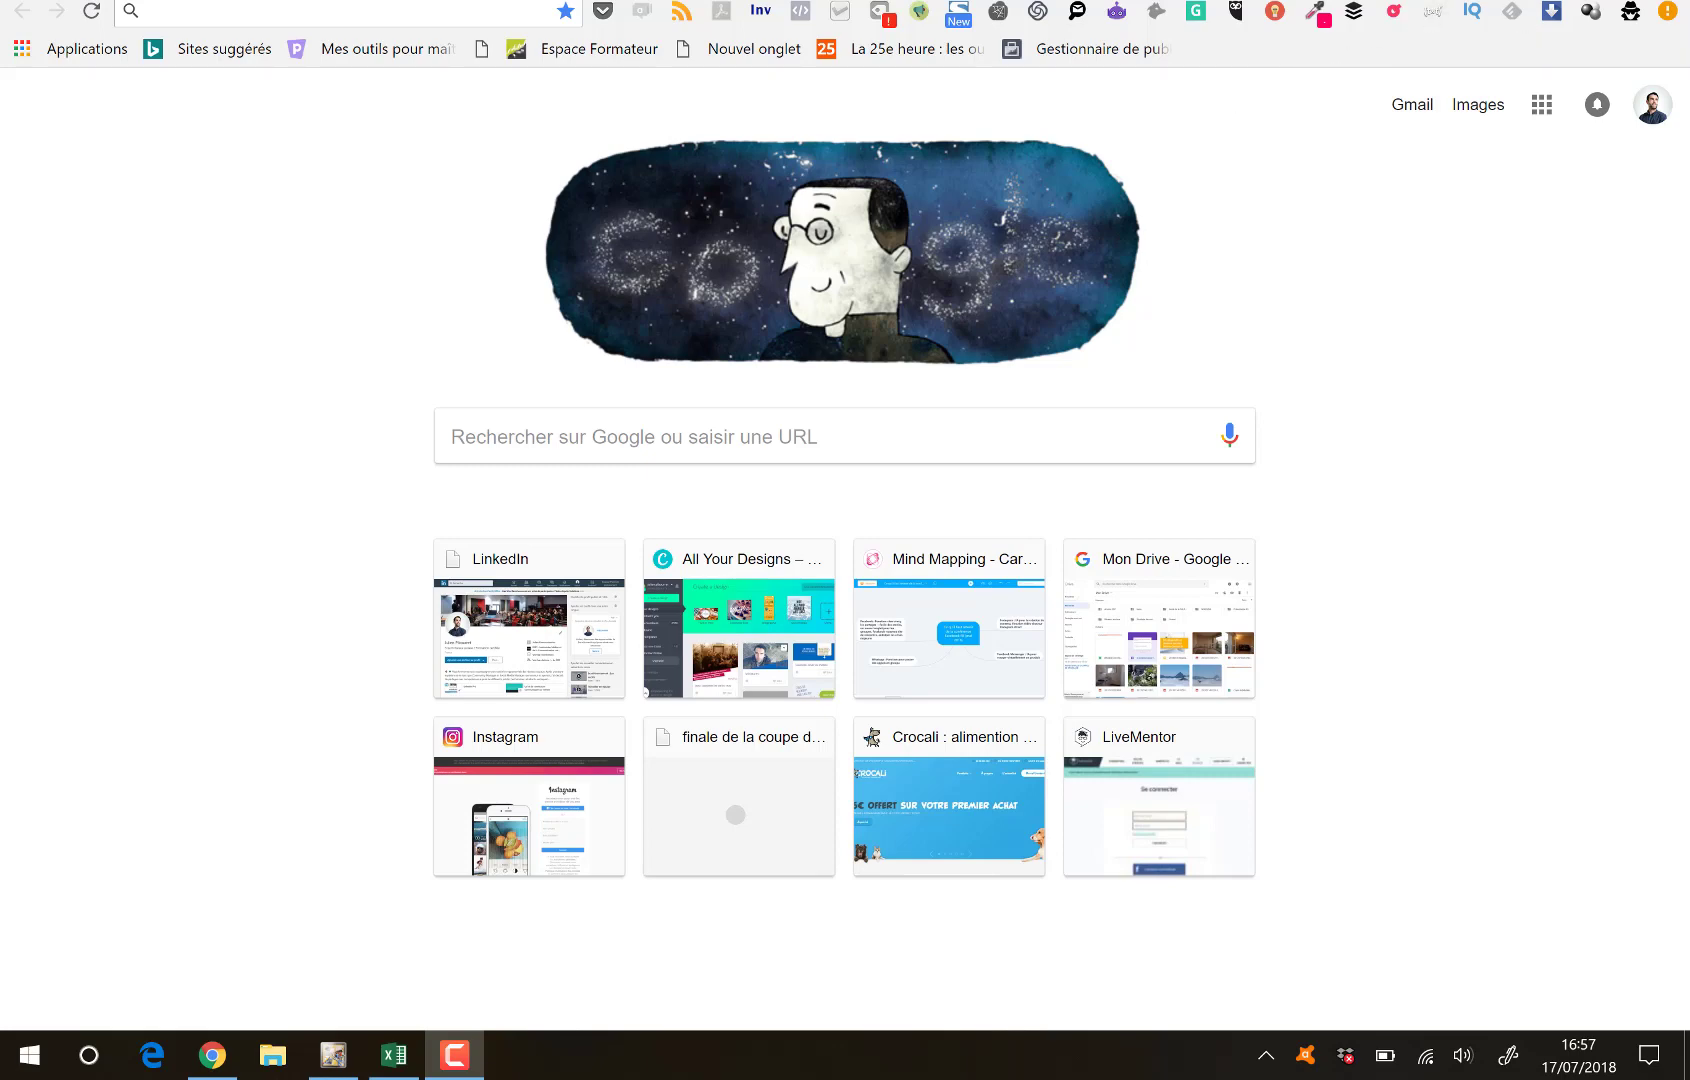
Search the web for "extension autotextexpender" and view the Chrome Web Store listing of Auto Text Expander for Google Chrome.
{"action": "left_click", "coordinate": [339, 11]}
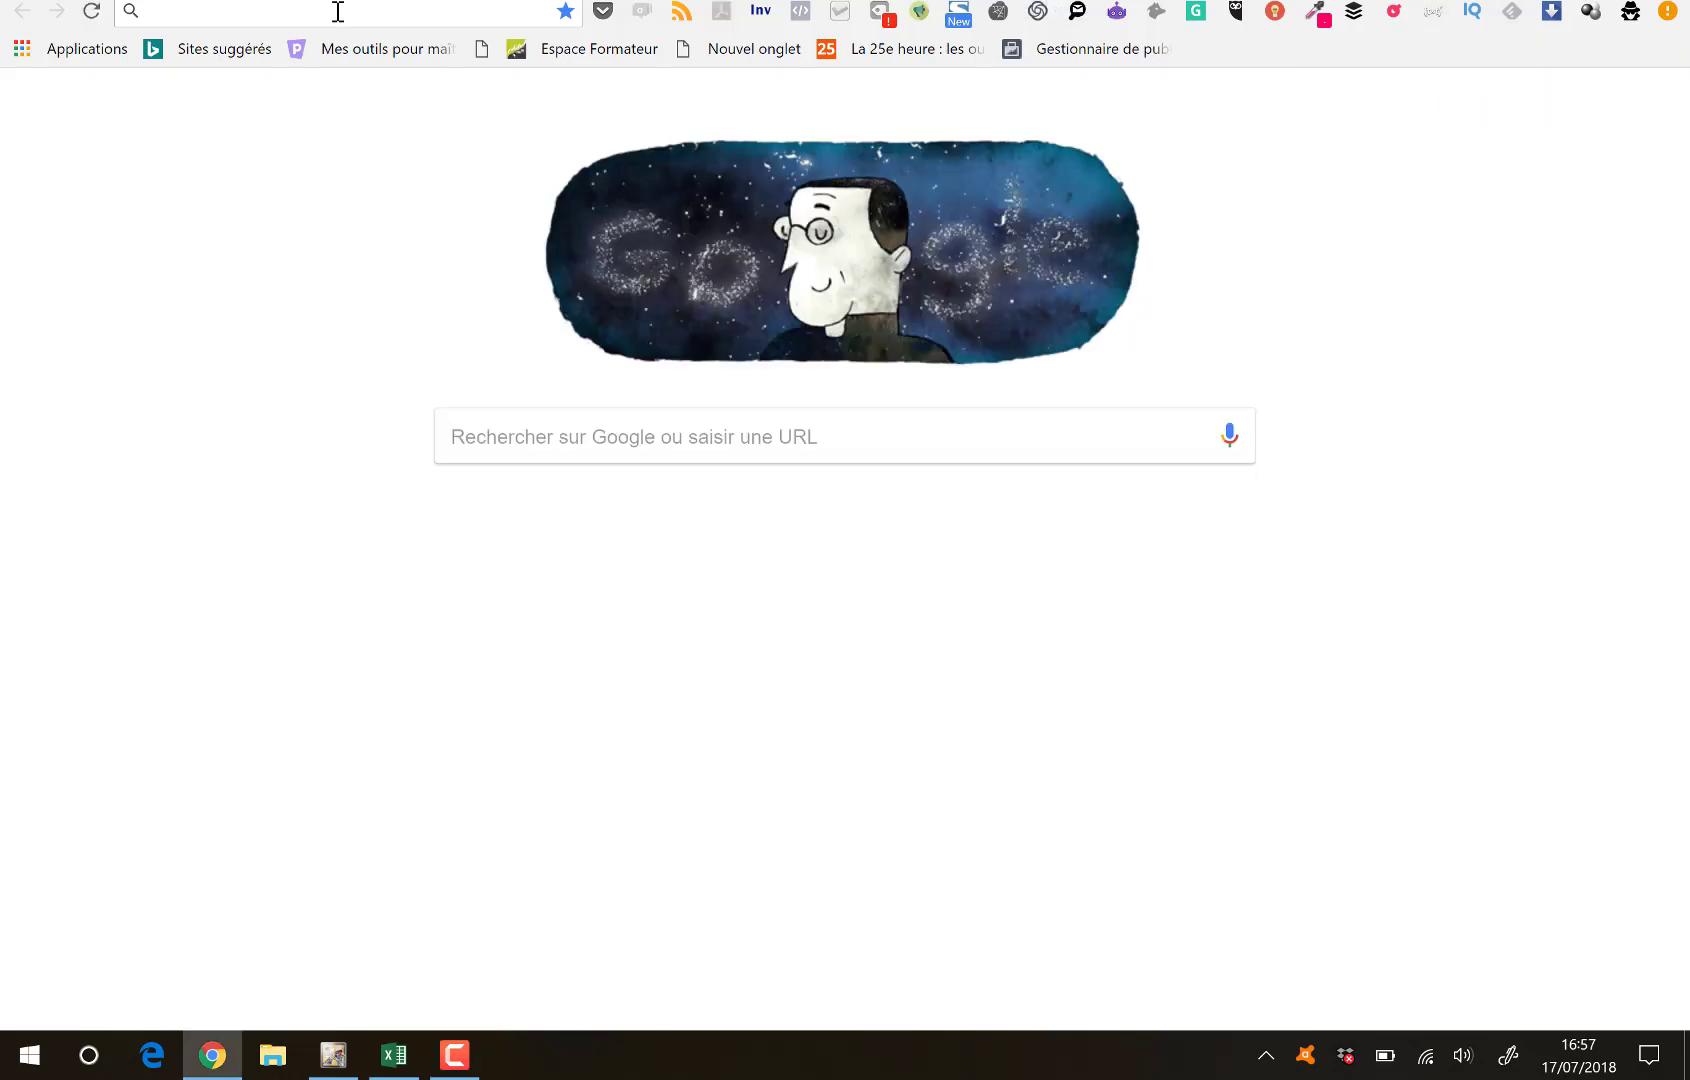
{"action": "type", "text": "extension "}
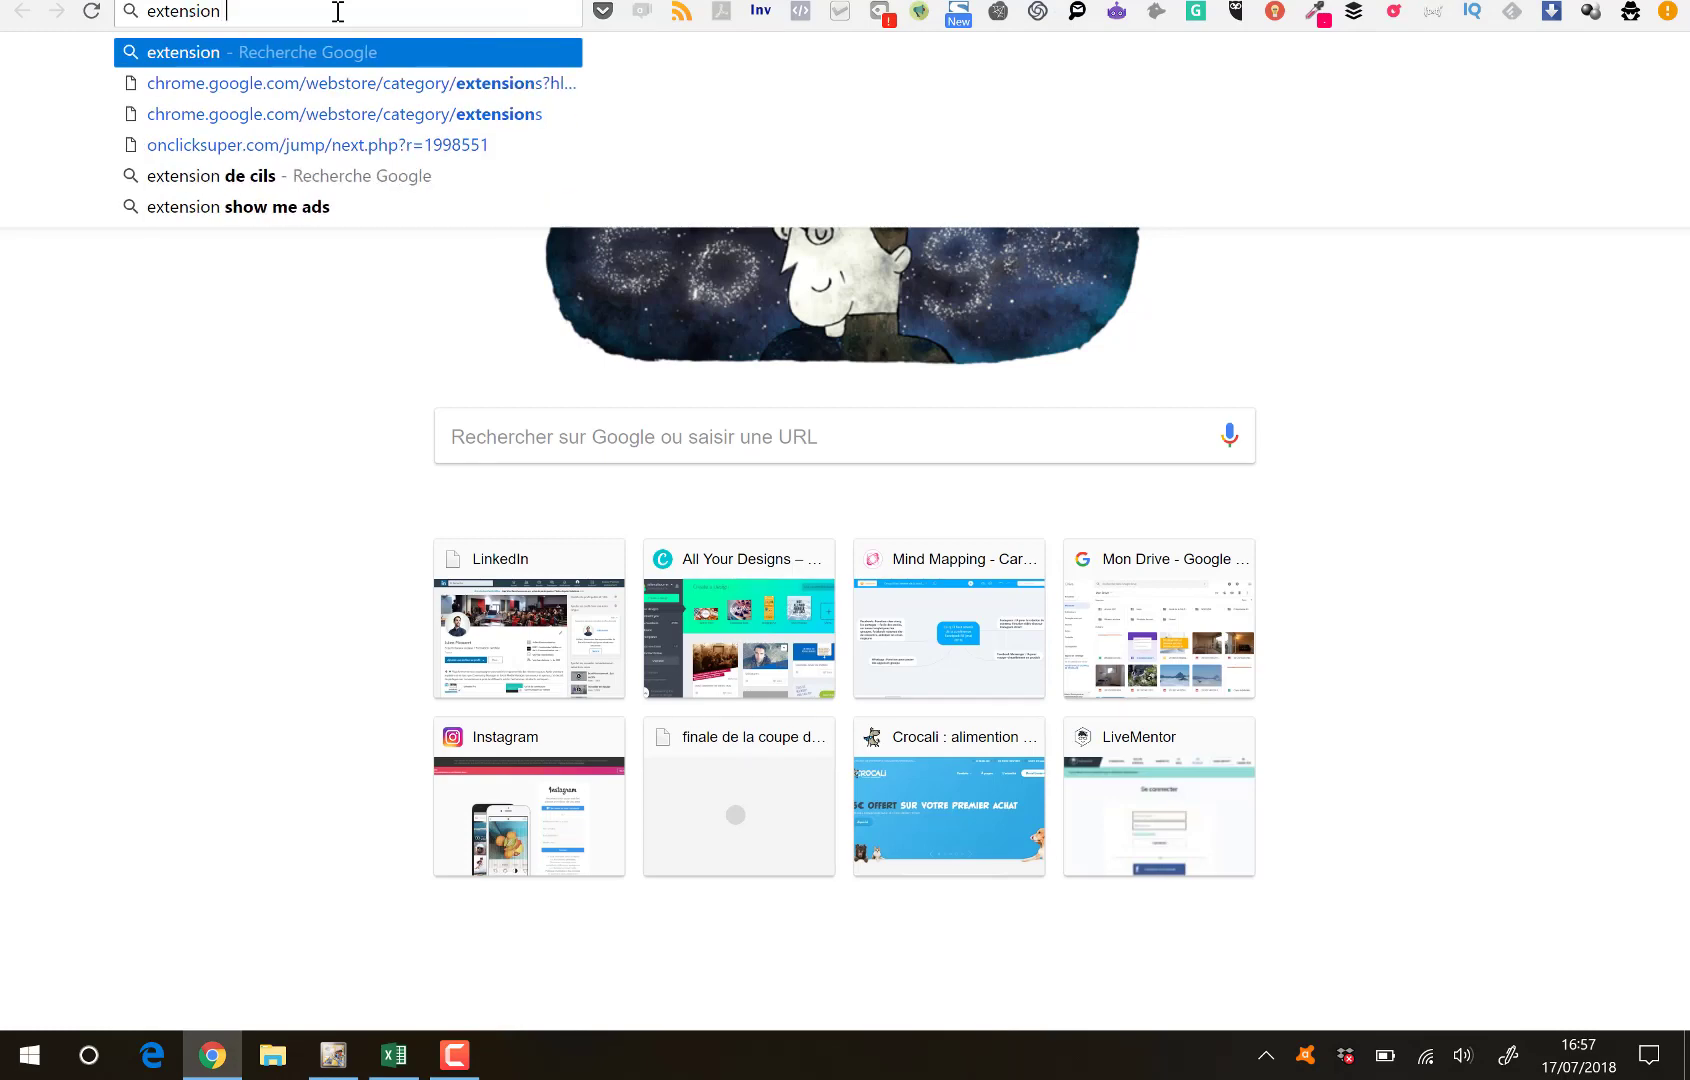
{"action": "type", "text": "auto"}
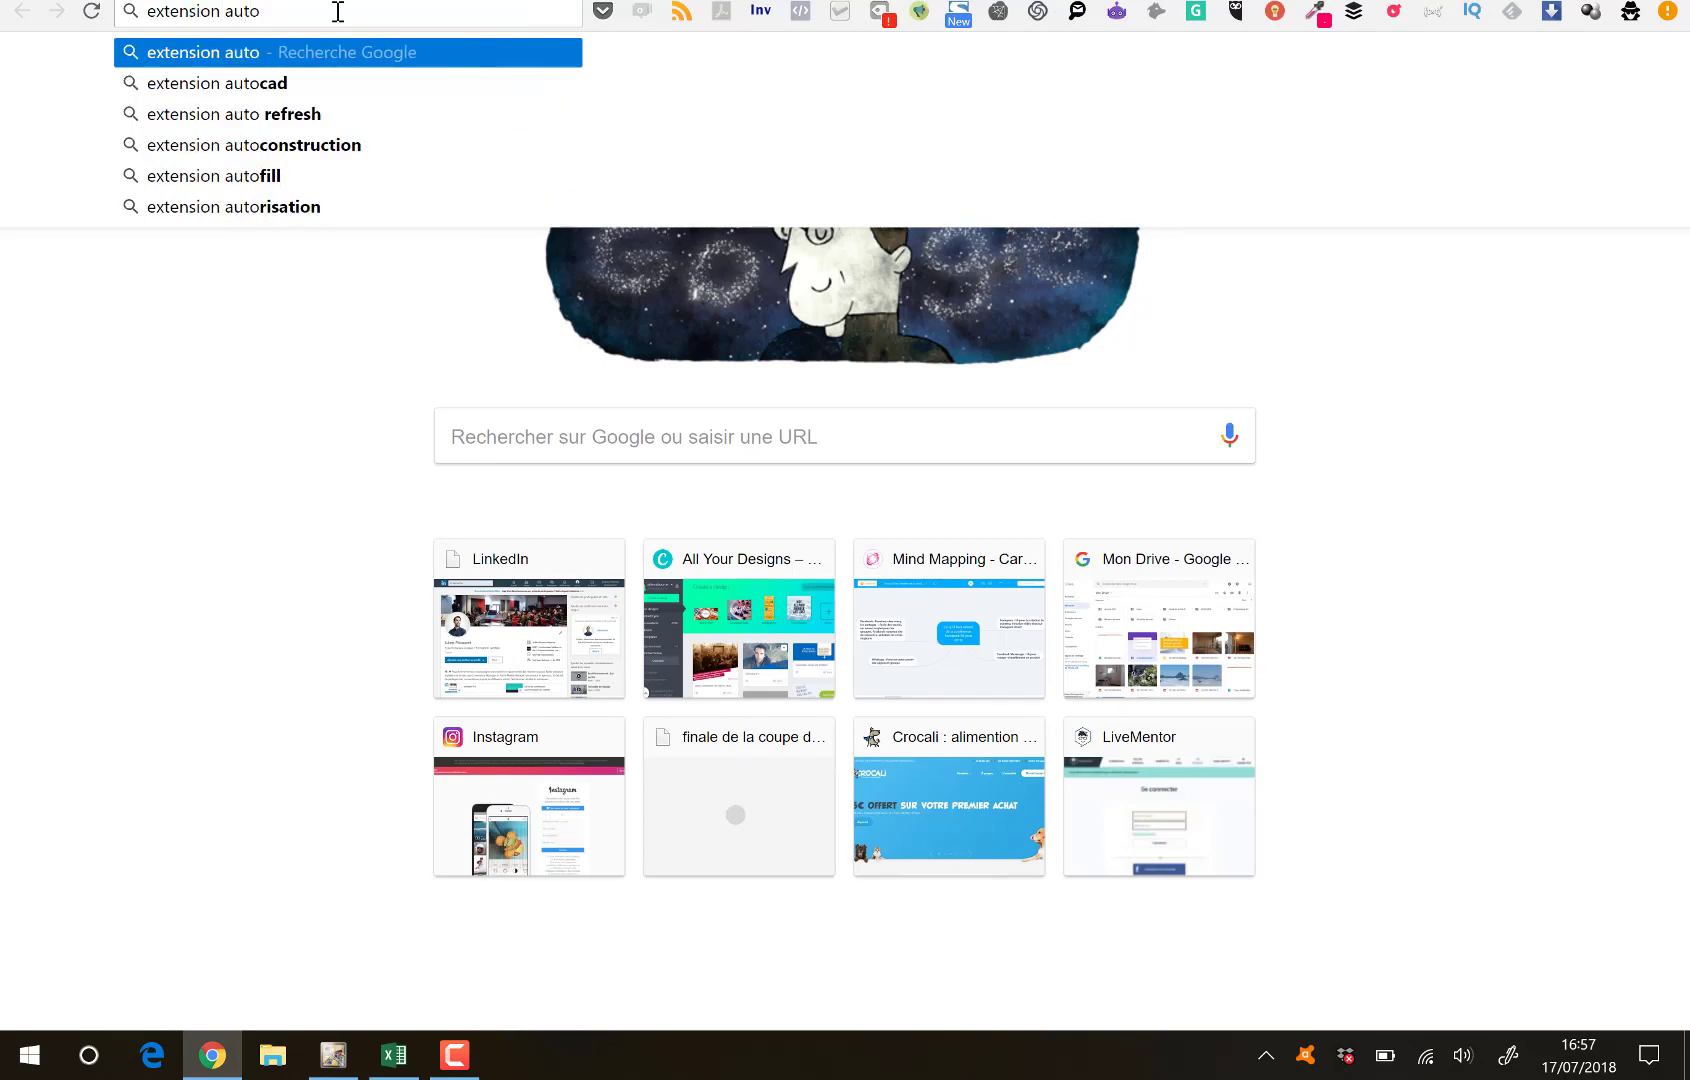
{"action": "type", "text": "text"}
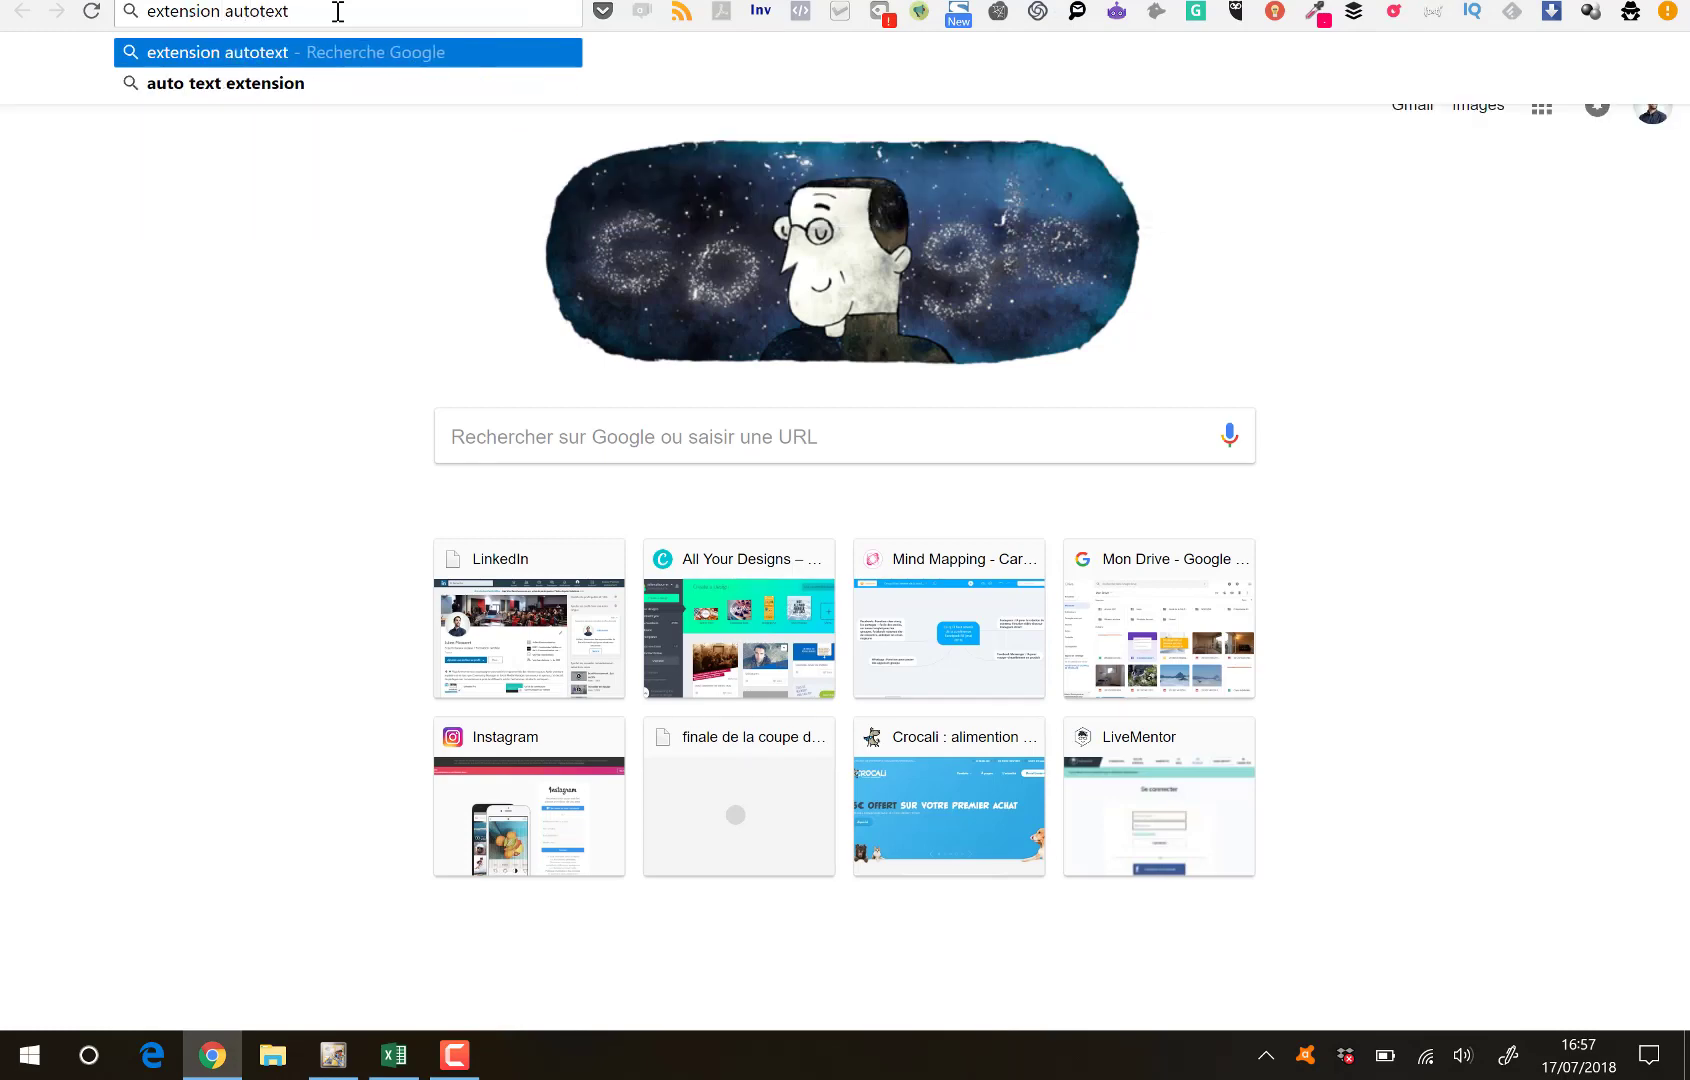
{"action": "type", "text": "expe"}
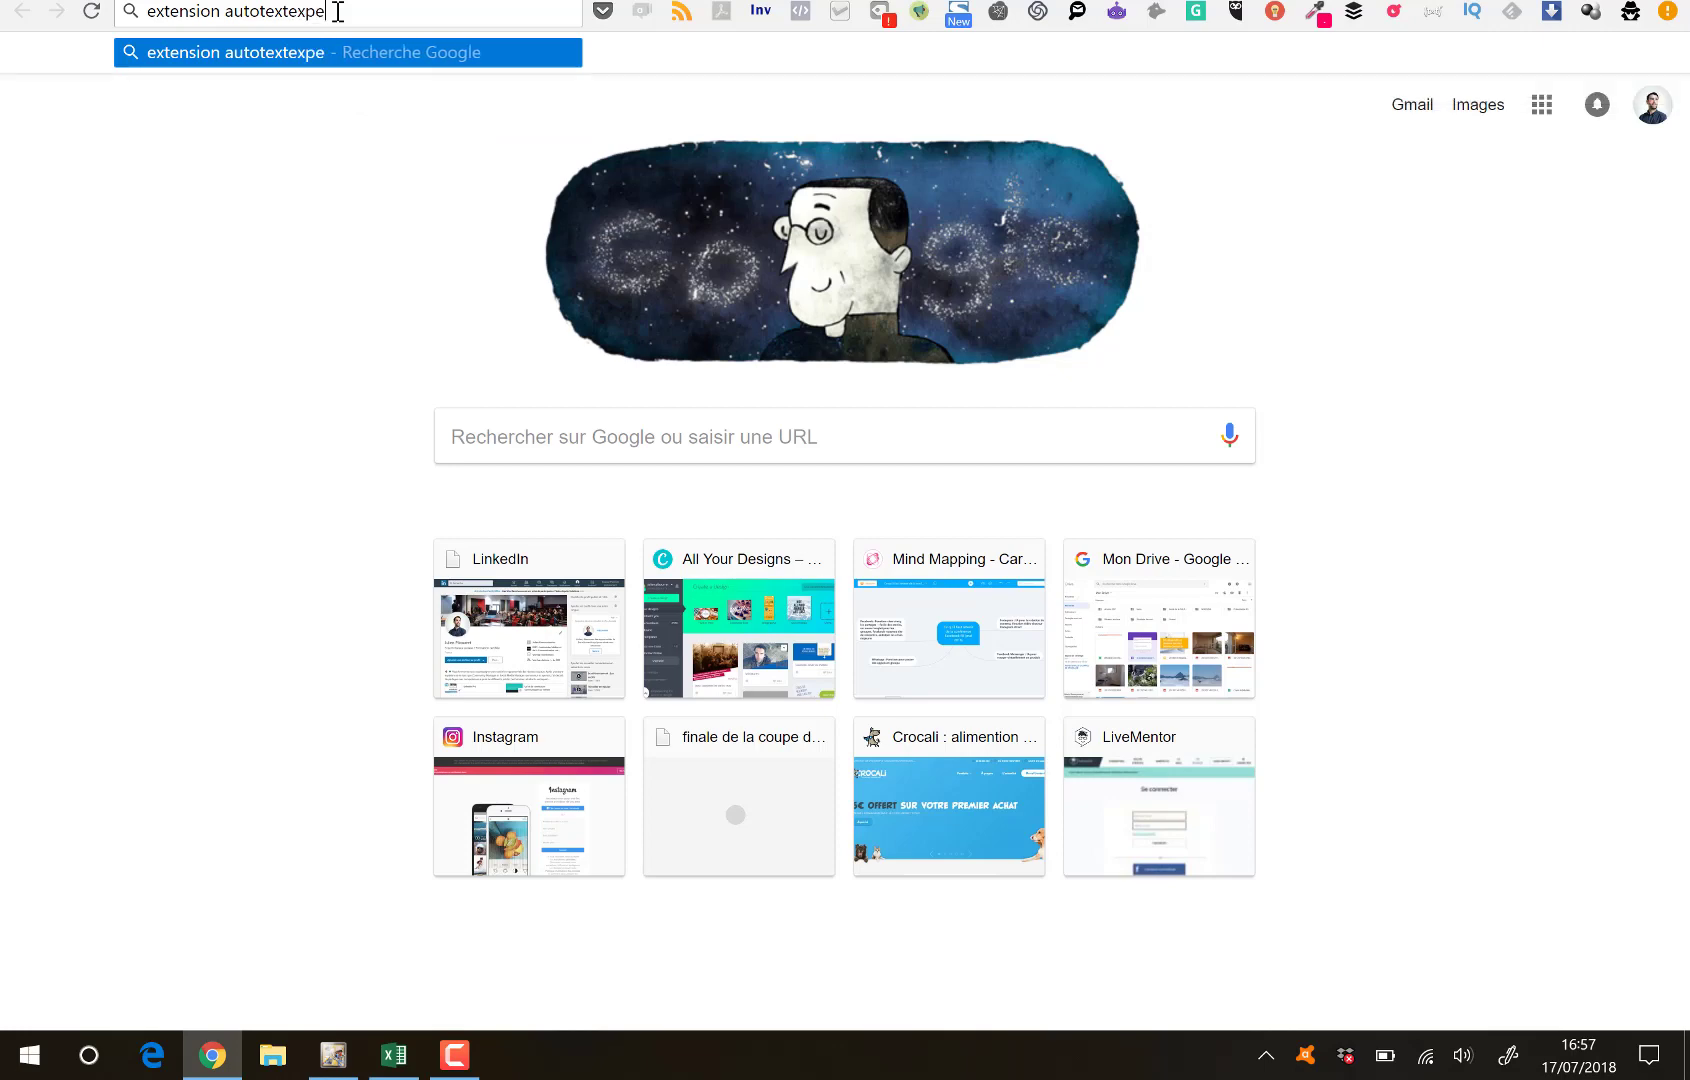
{"action": "type", "text": "nder"}
{"action": "key", "text": "Return"}
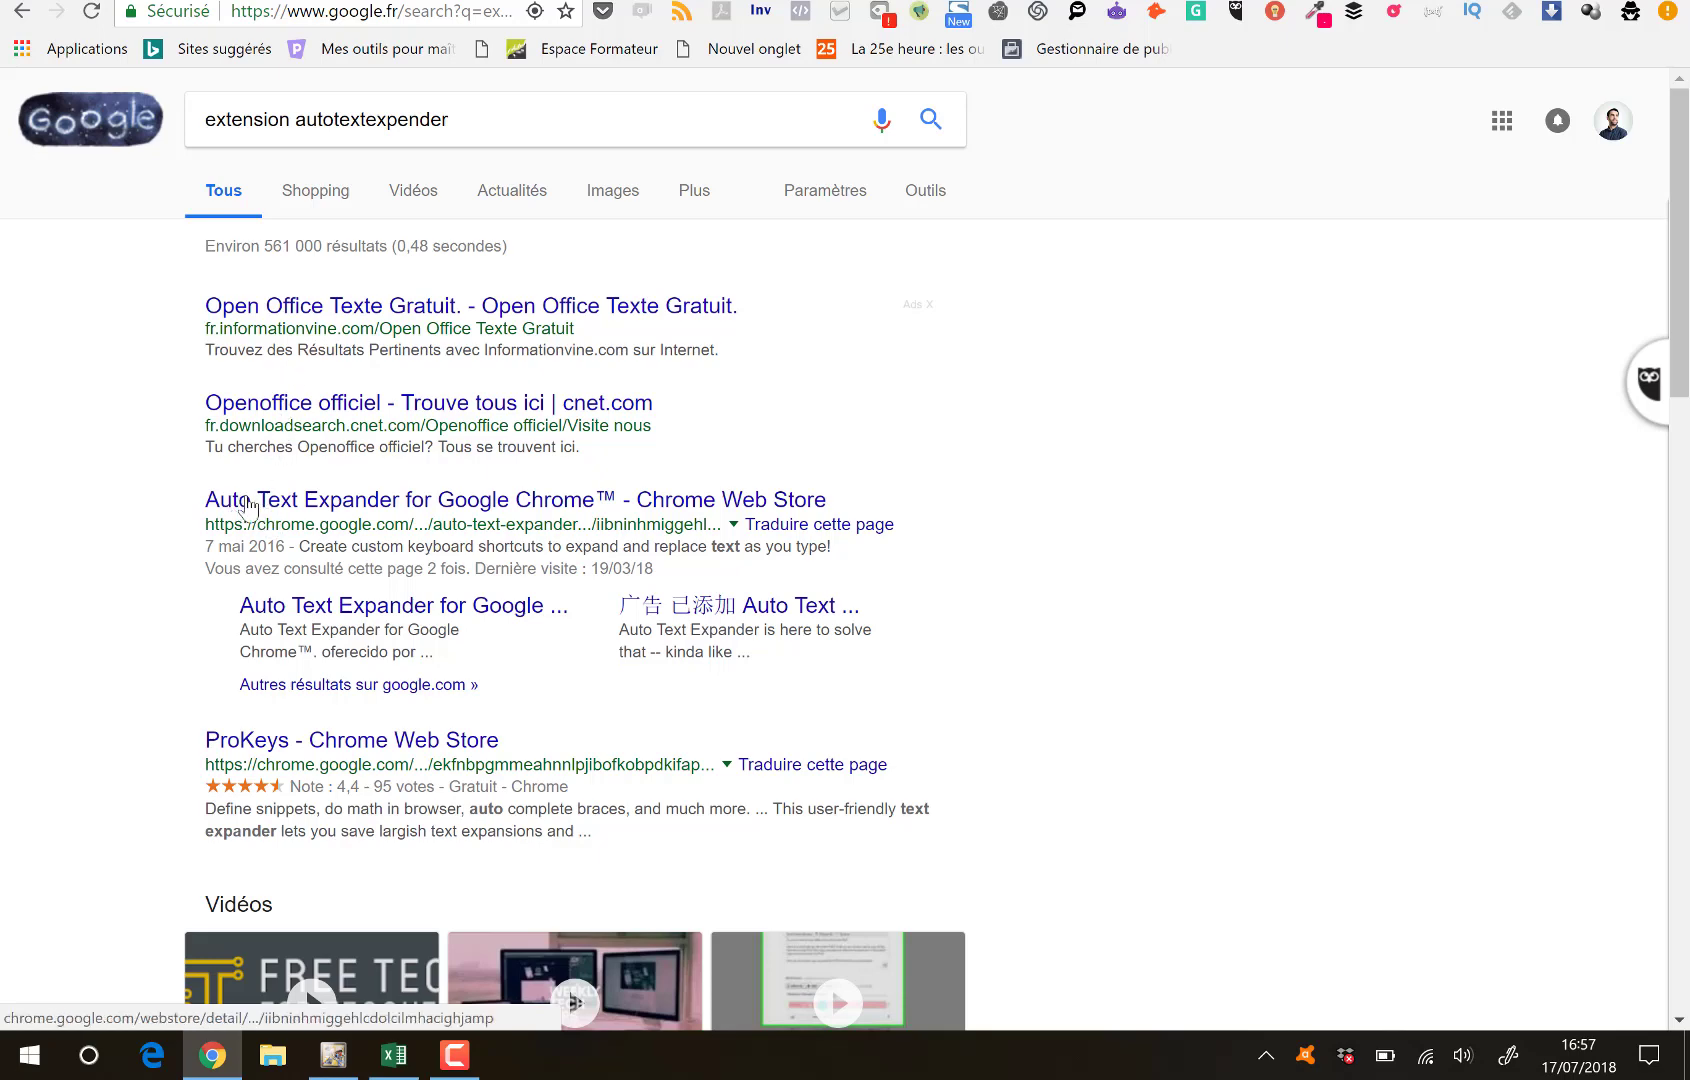
{"action": "left_click", "coordinate": [328, 505]}
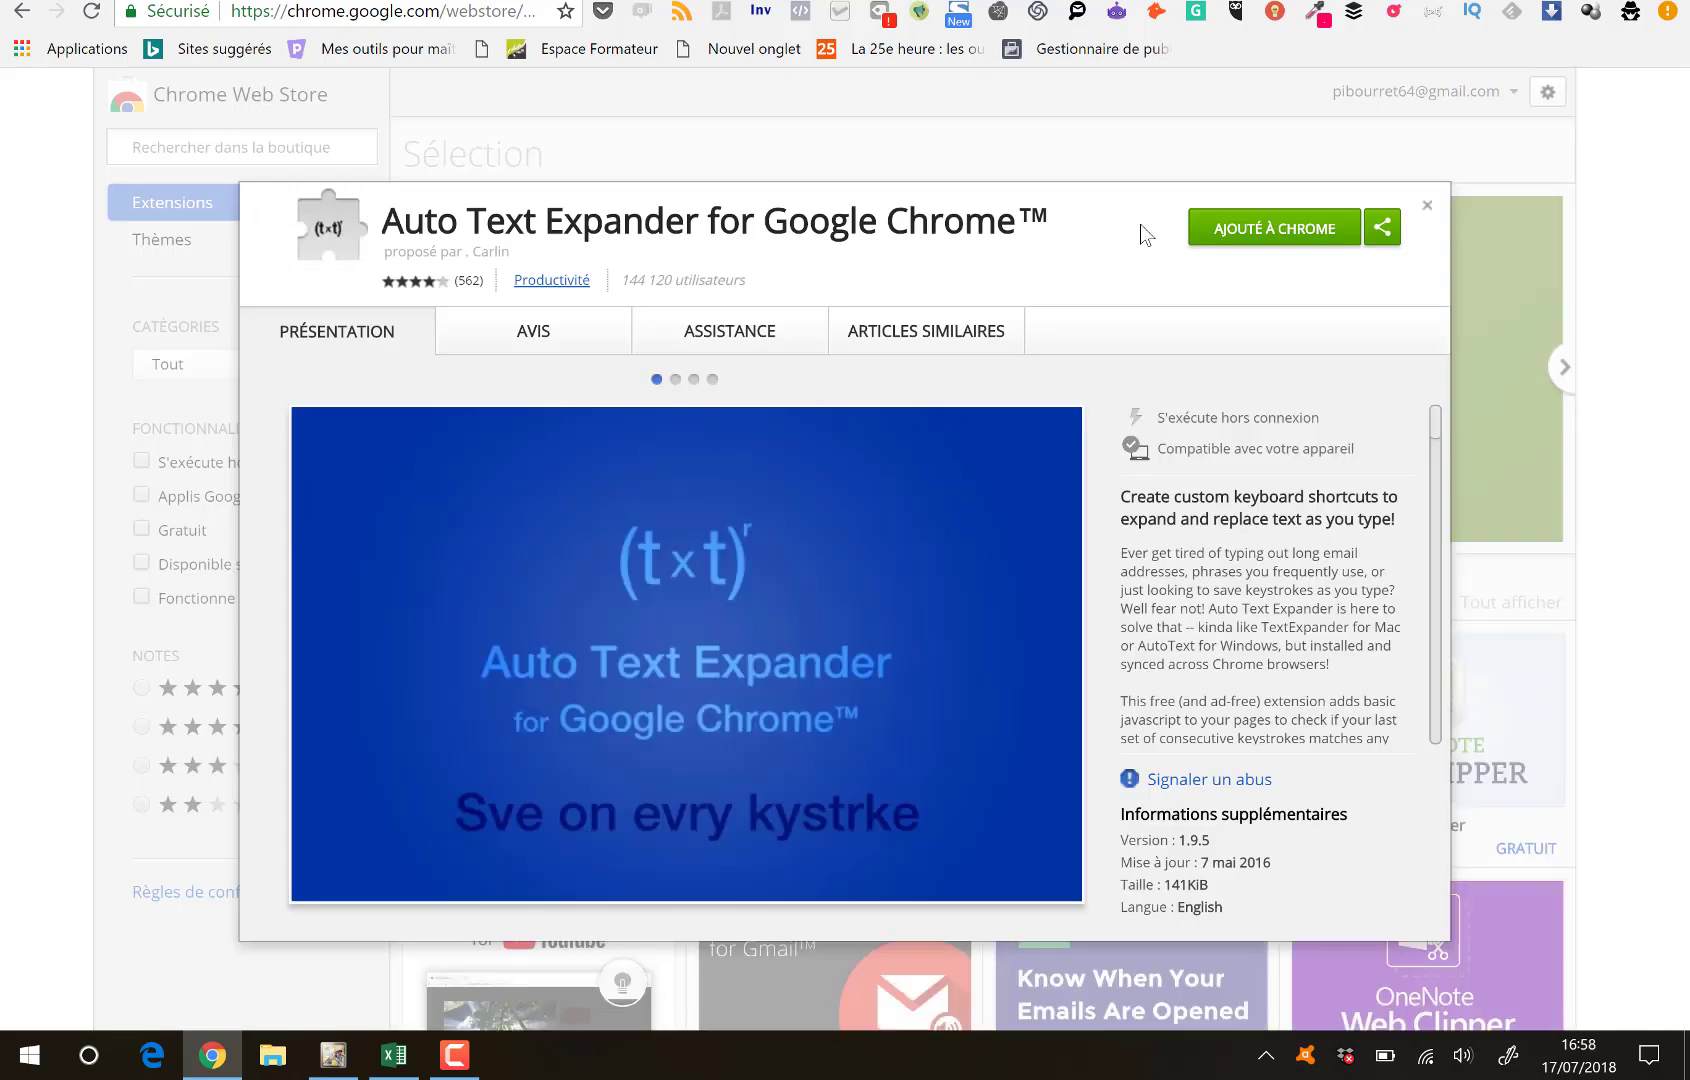
{"action": "left_click", "coordinate": [1428, 206]}
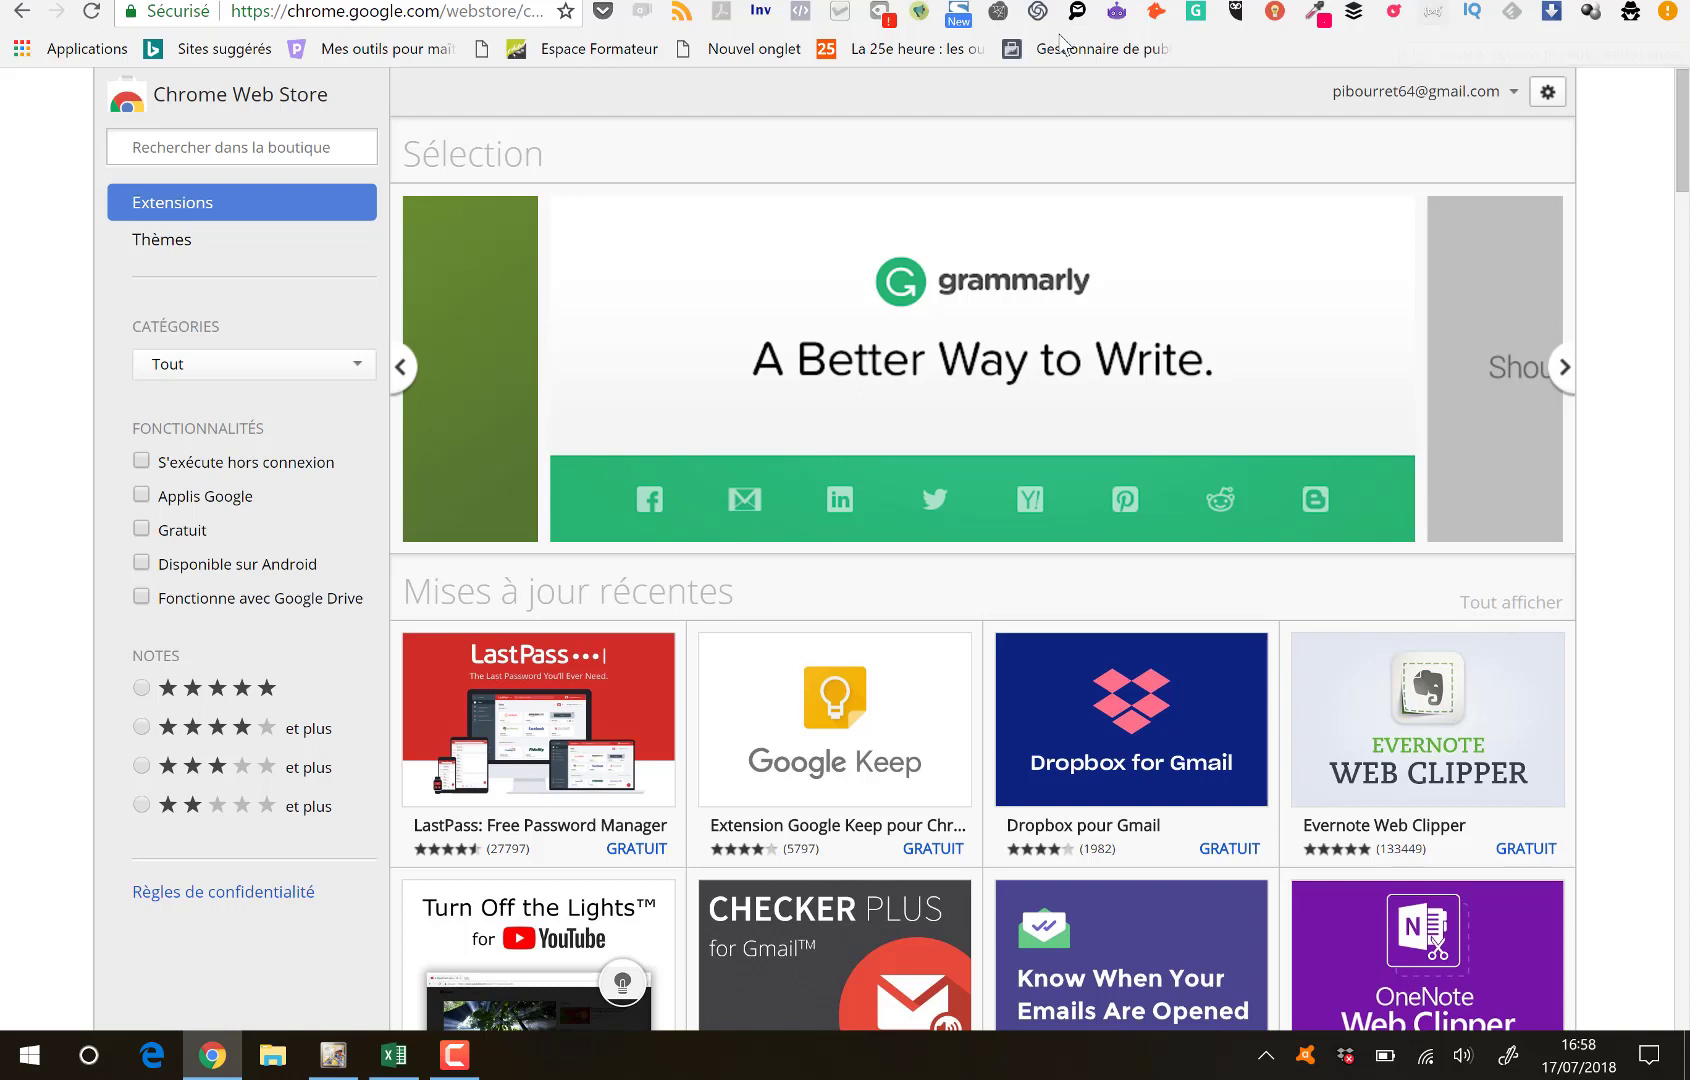
Open the Auto Text Expander shortcut database and review the saved shortcuts and their expansions, from aze through wxc.
{"action": "left_click", "coordinate": [1433, 14]}
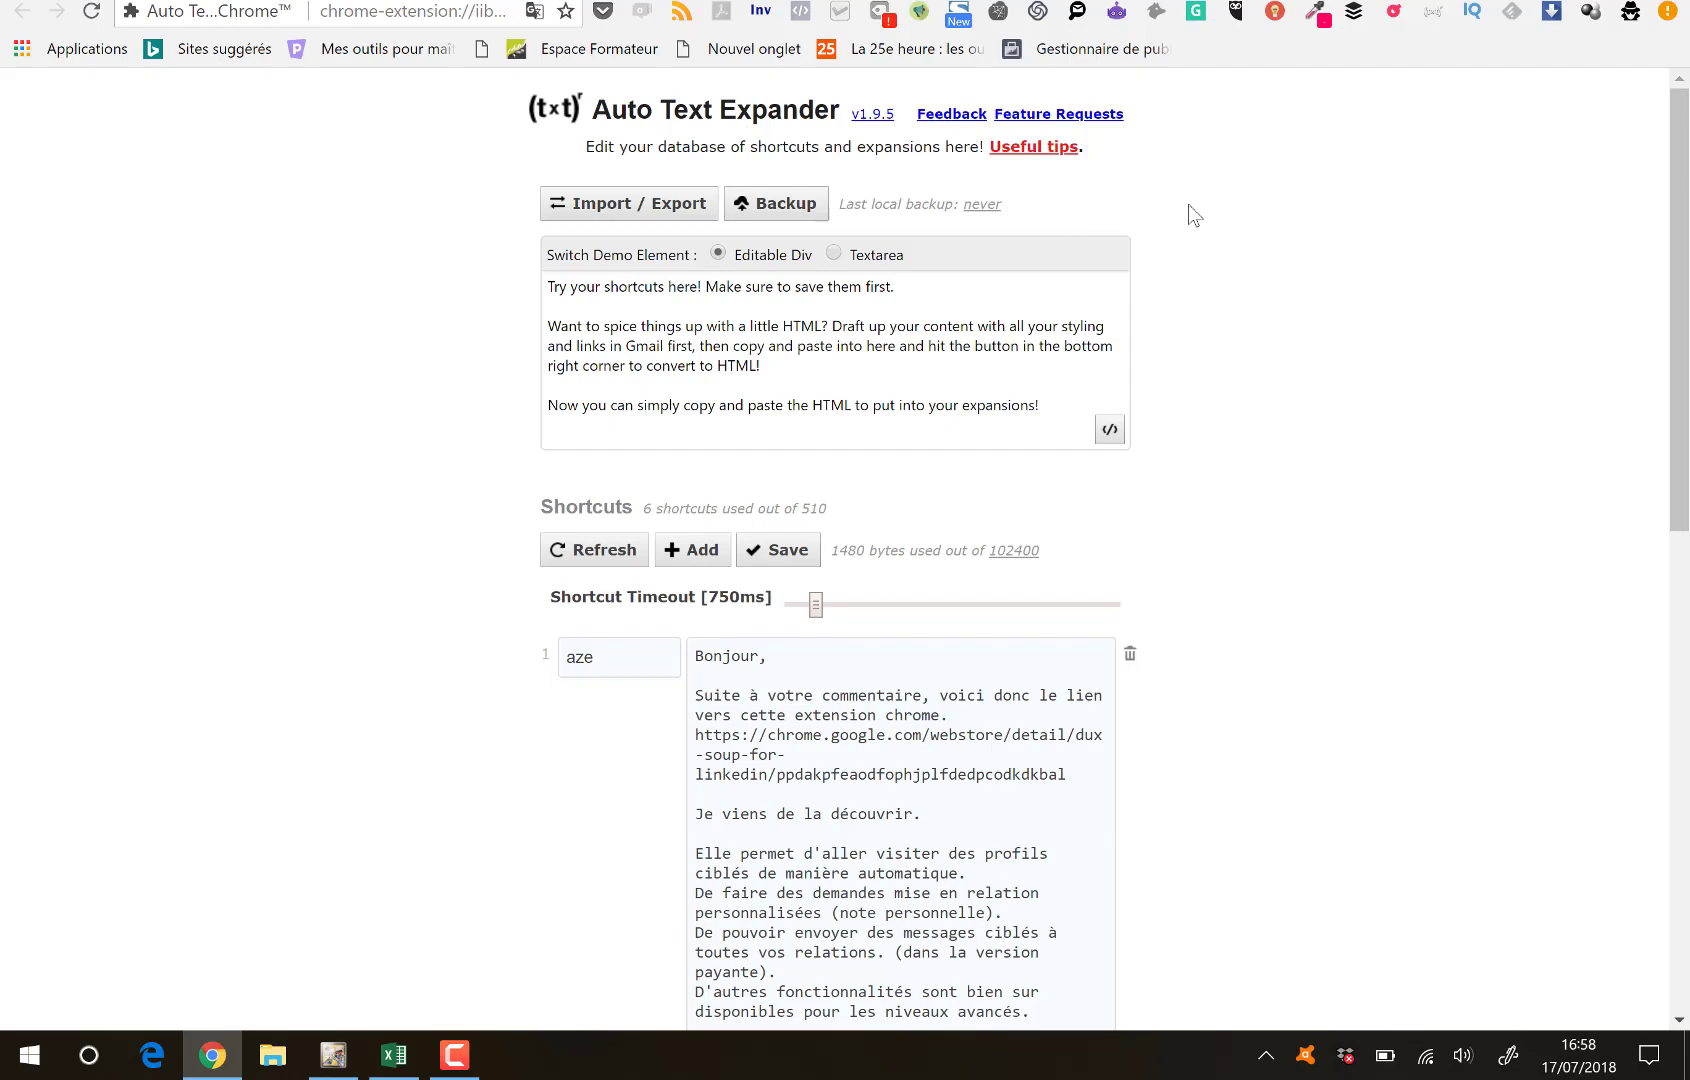
{"action": "left_click_drag", "start_coordinate": [1683, 273], "coordinate": [1684, 391]}
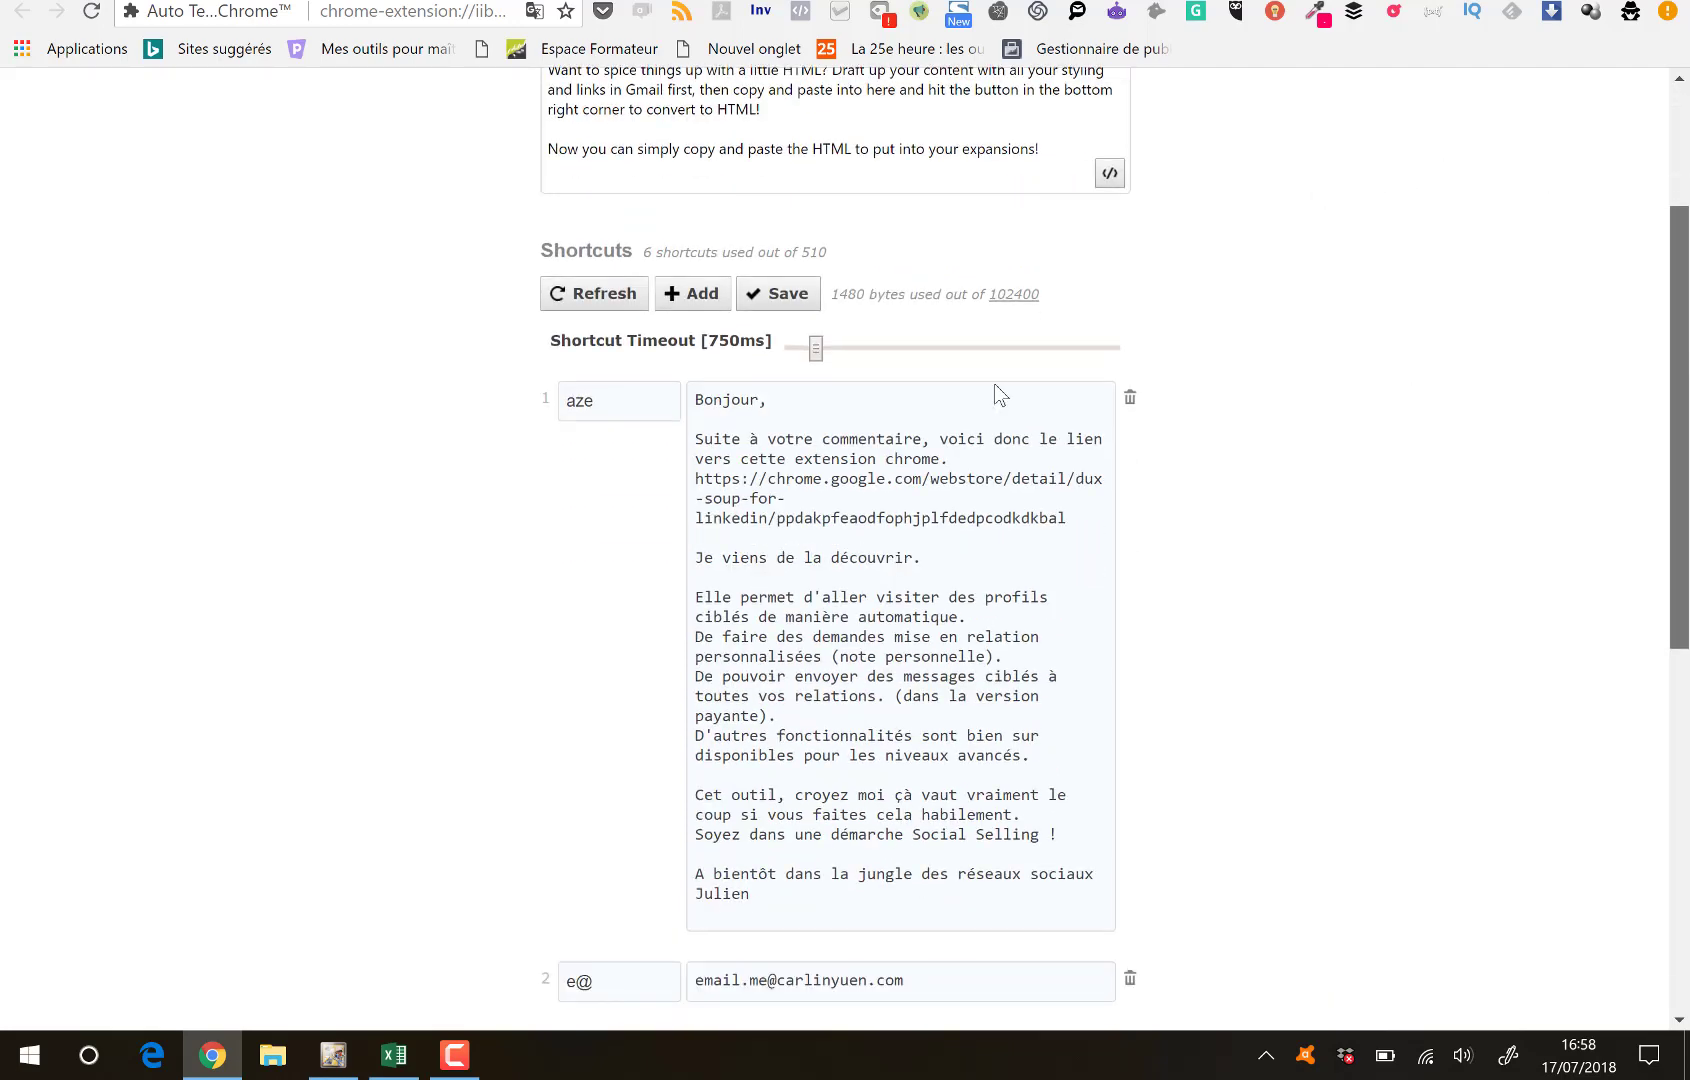
{"action": "left_click", "coordinate": [615, 408]}
{"action": "left_click", "coordinate": [1405, 430]}
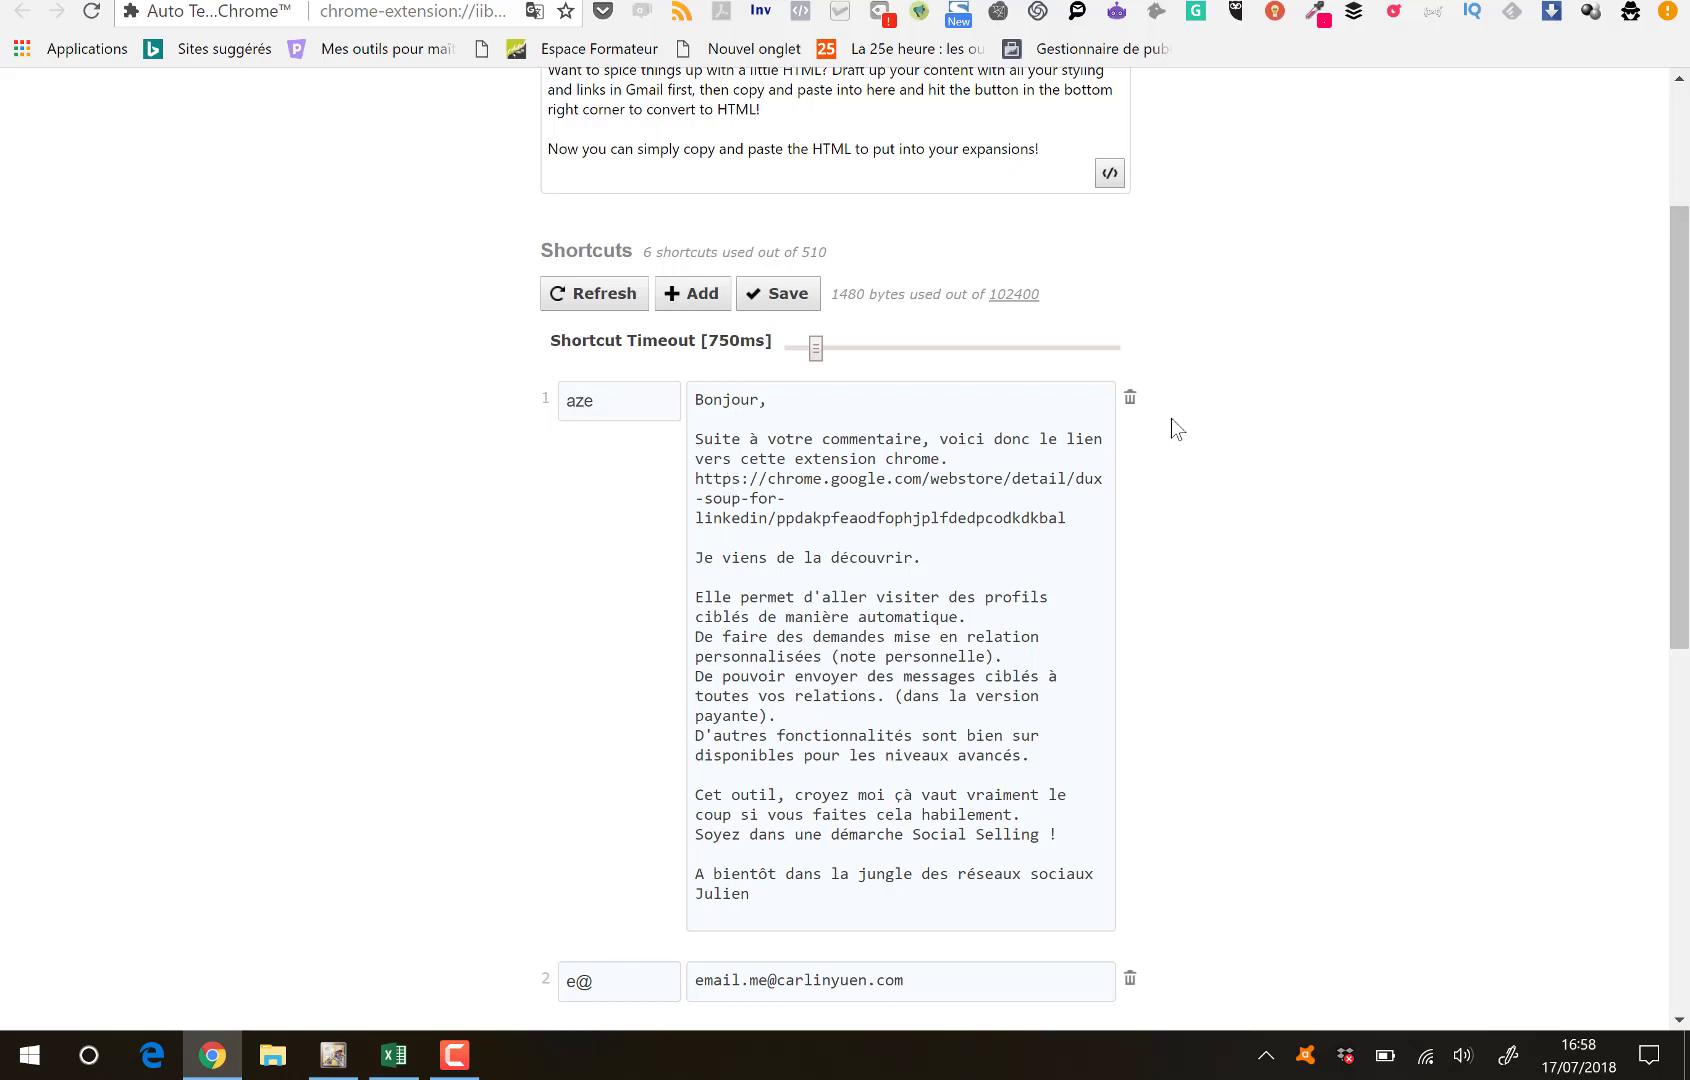
{"action": "scroll", "coordinate": [1680, 390], "scroll_direction": "down", "scroll_amount": 3}
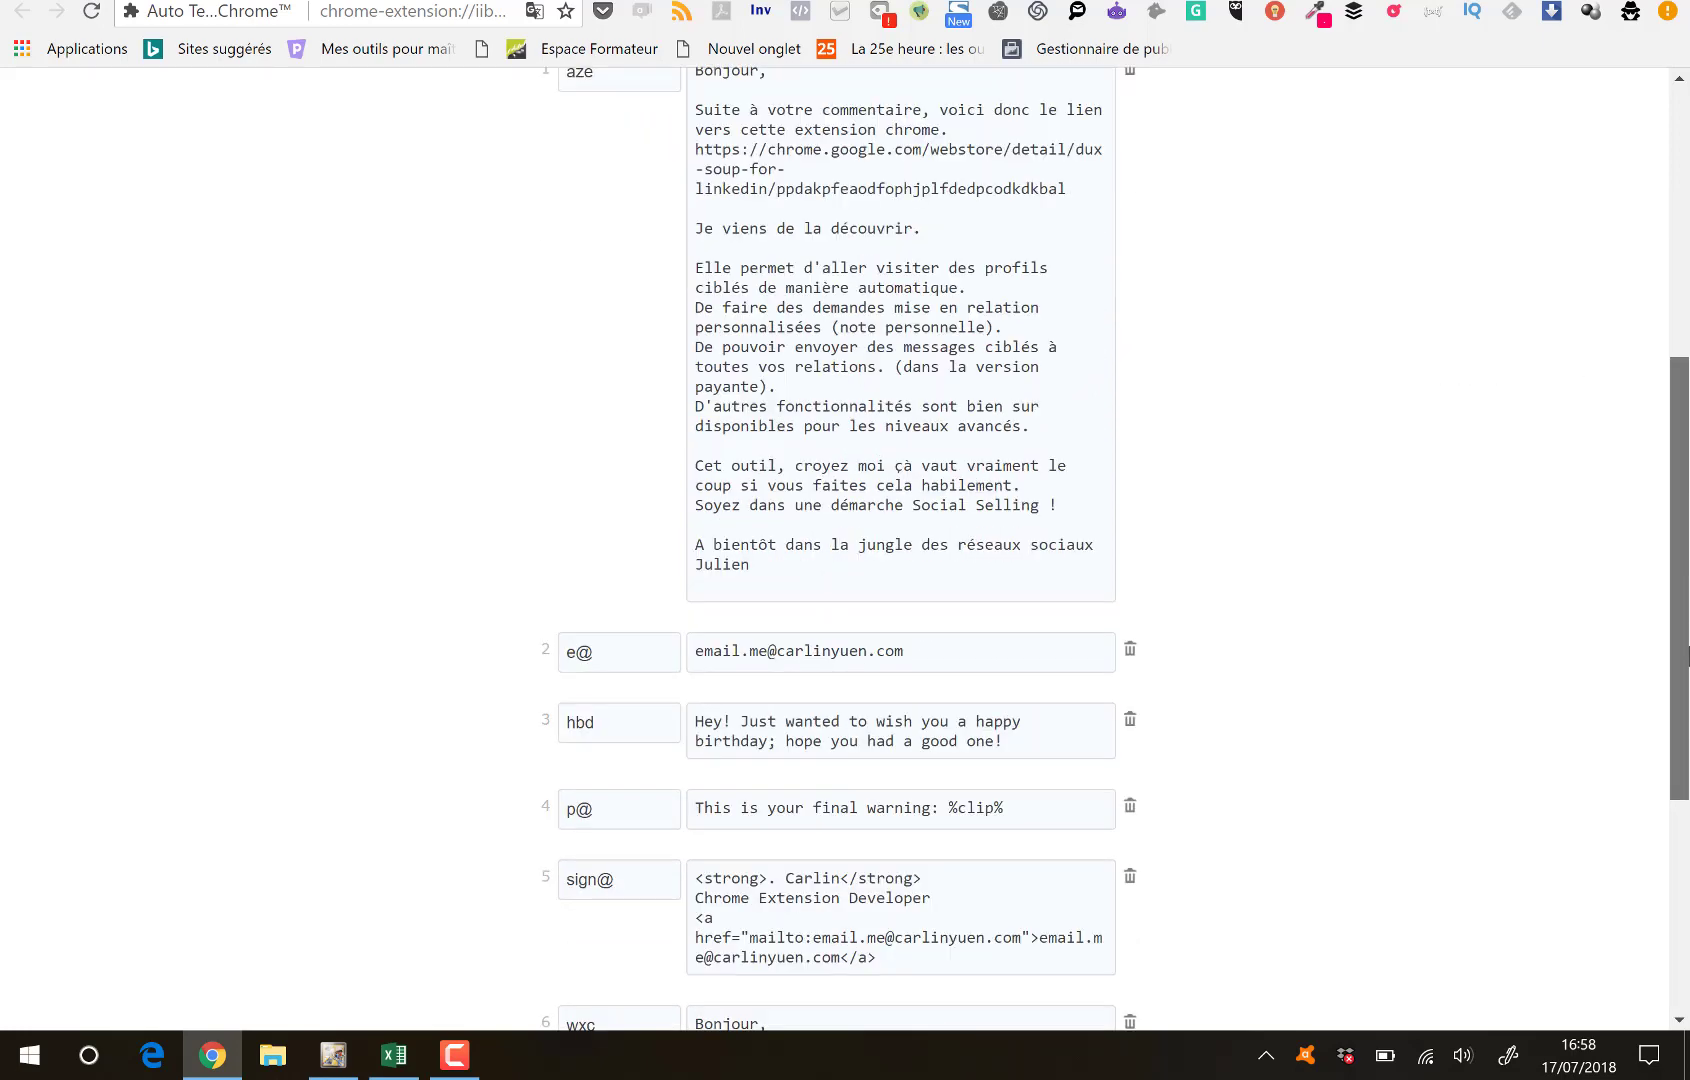
{"action": "scroll", "coordinate": [1687, 655], "scroll_direction": "down", "scroll_amount": 4}
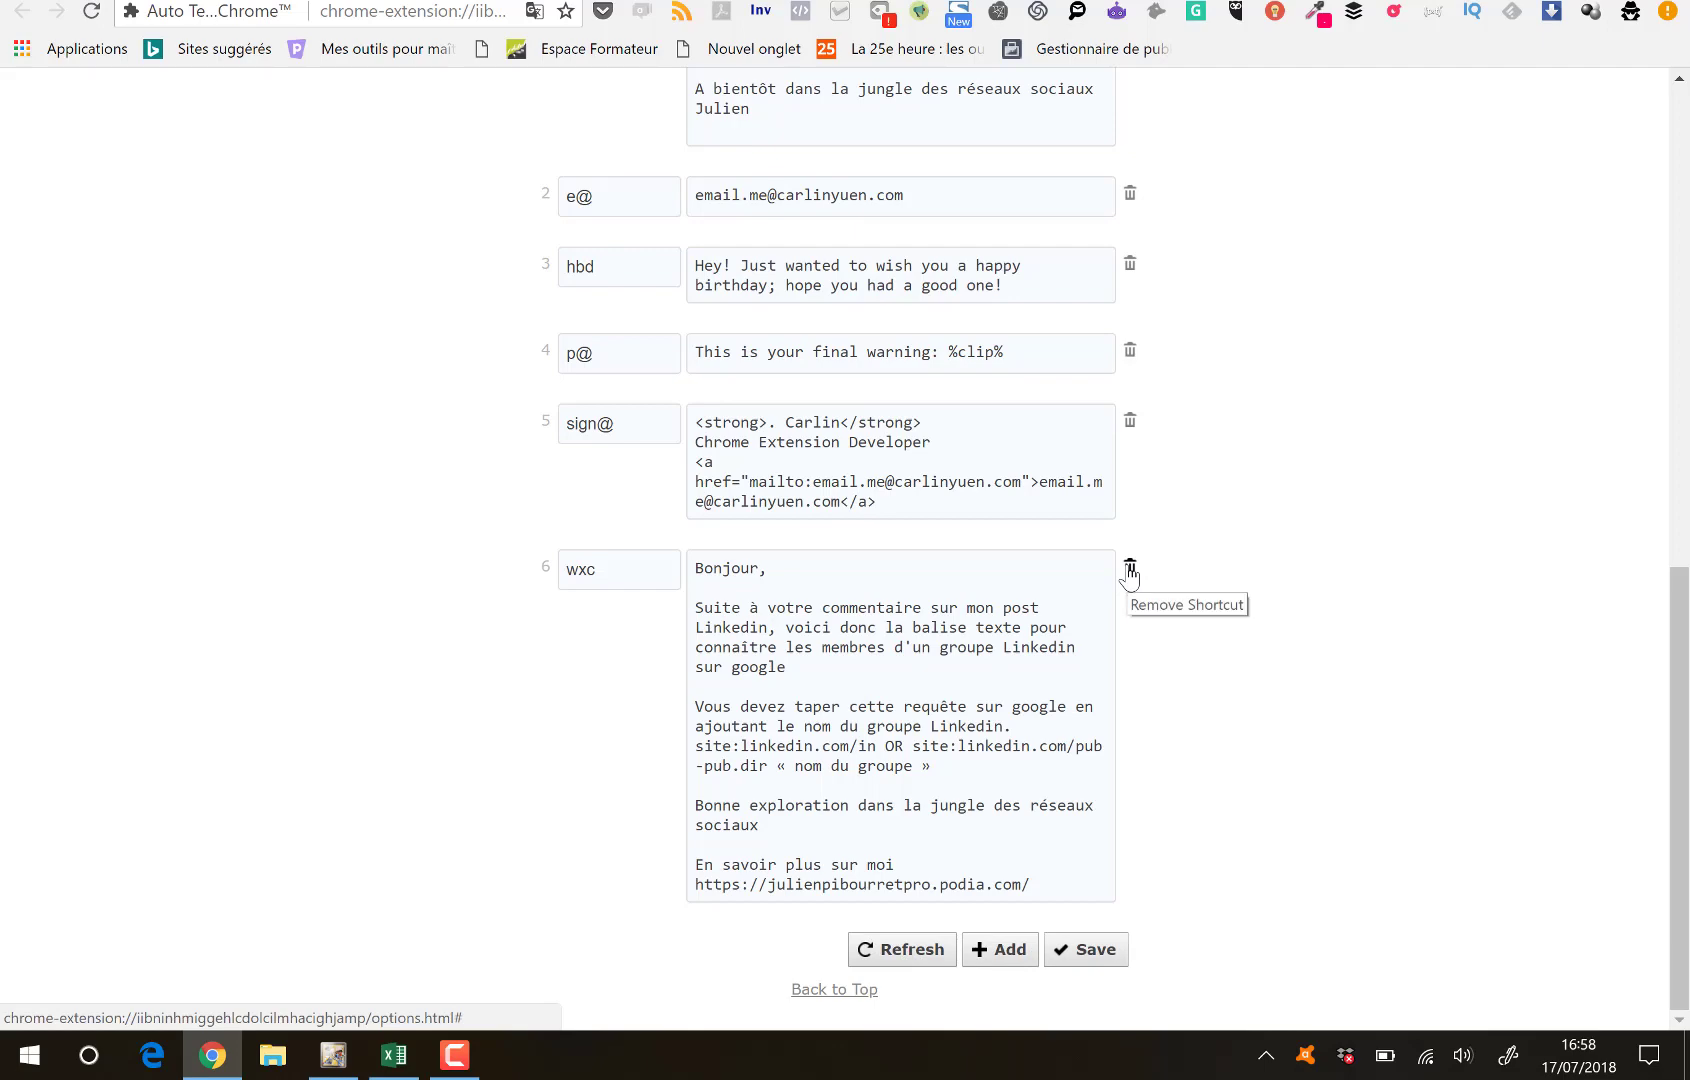
{"action": "scroll", "coordinate": [1686, 450], "scroll_direction": "up", "scroll_amount": 1}
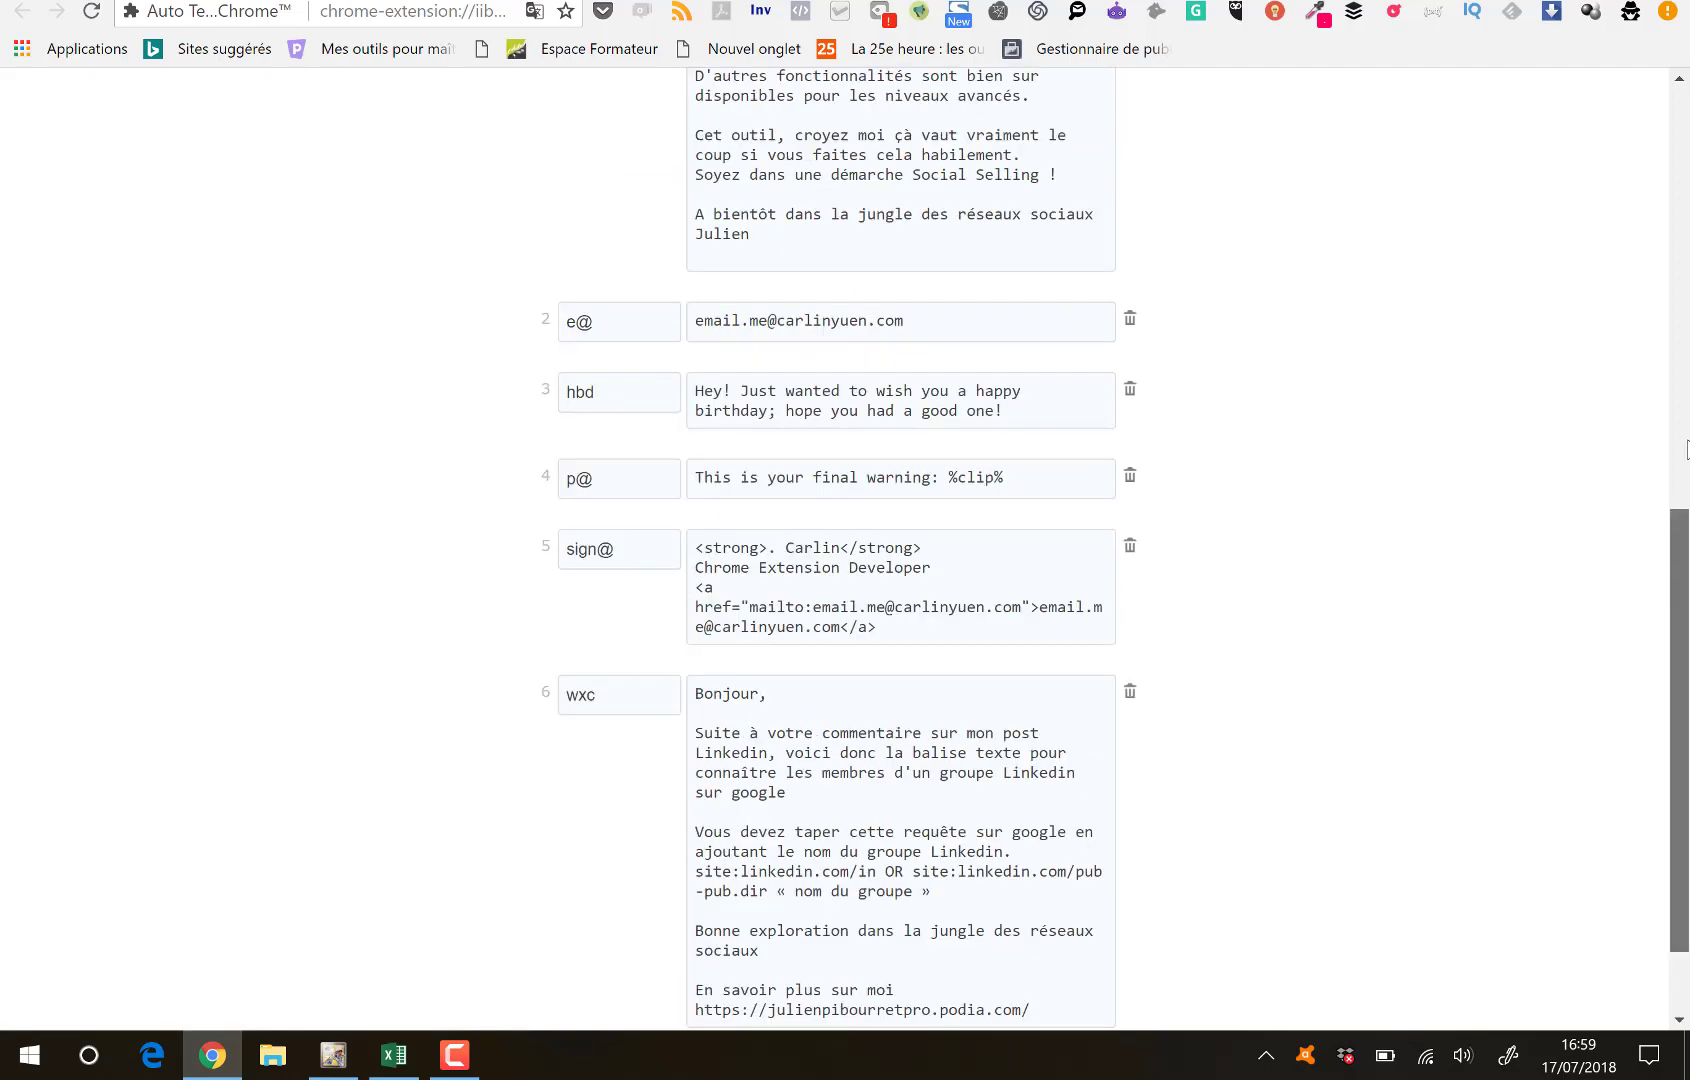
{"action": "scroll", "coordinate": [1686, 450], "scroll_direction": "up", "scroll_amount": 7}
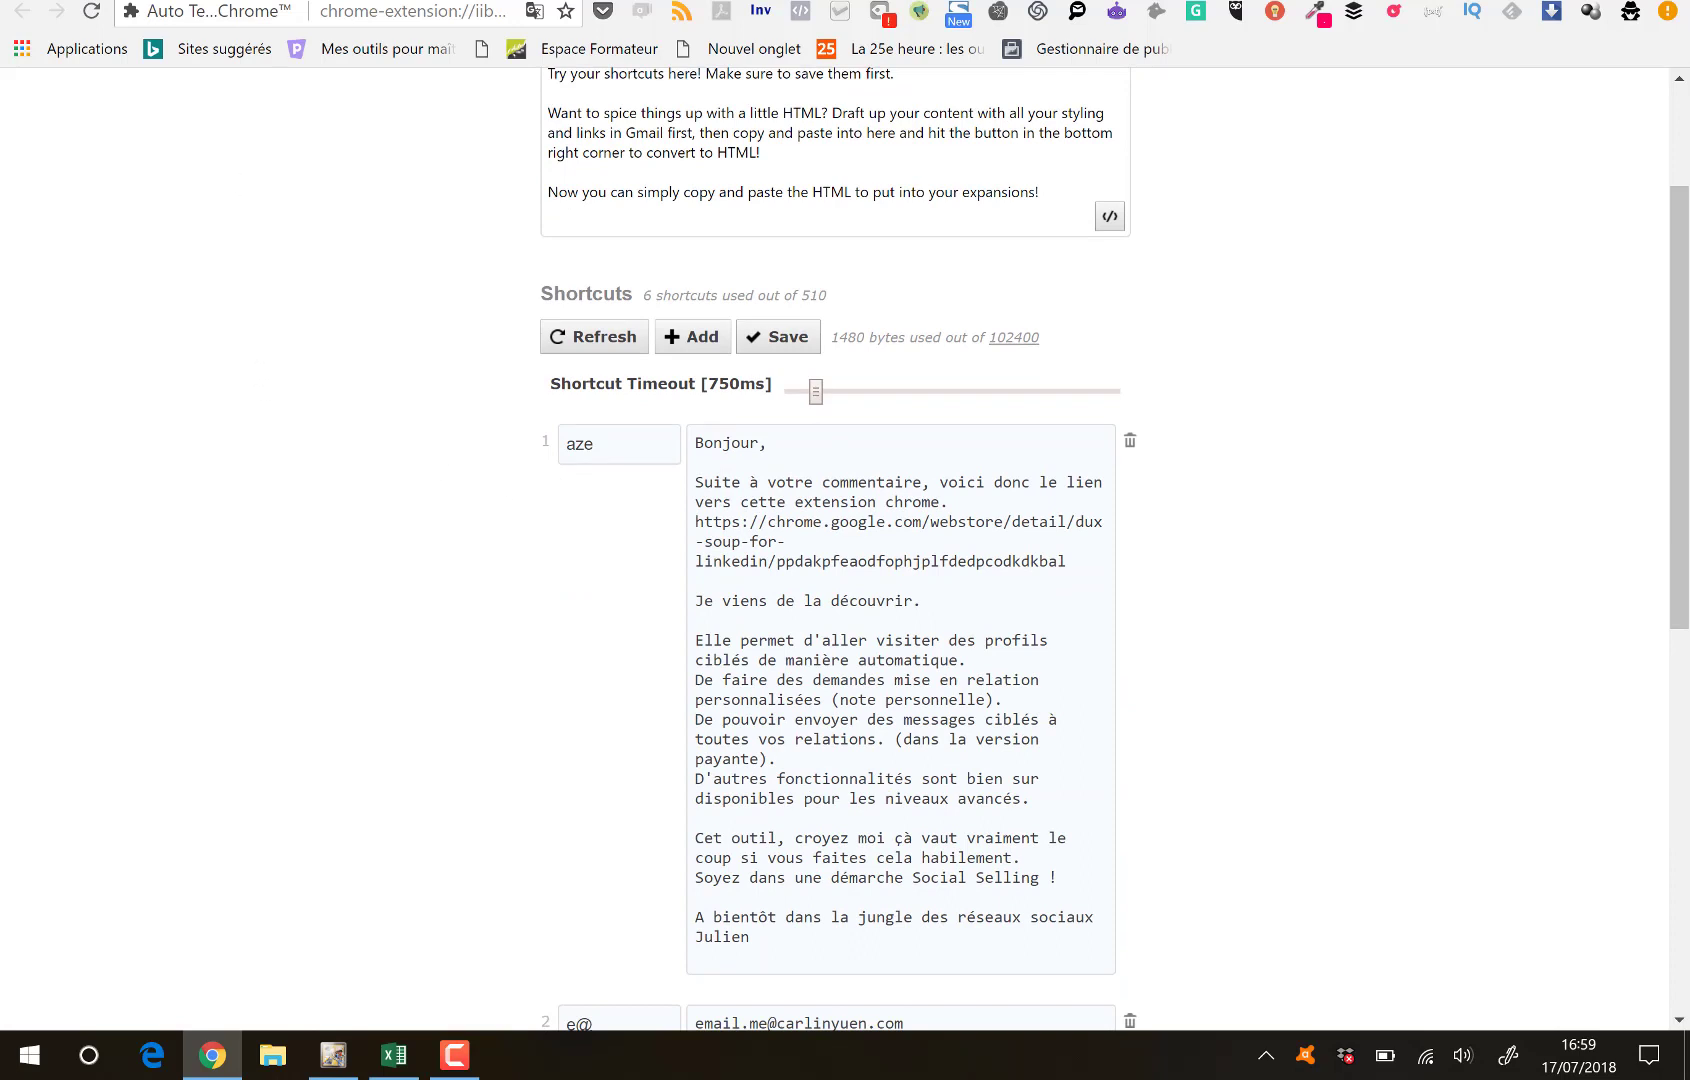
Switch to the LinkedIn home feed, start a new post and expand the "aze" shortcut in it.
{"action": "left_click", "coordinate": [358, 1]}
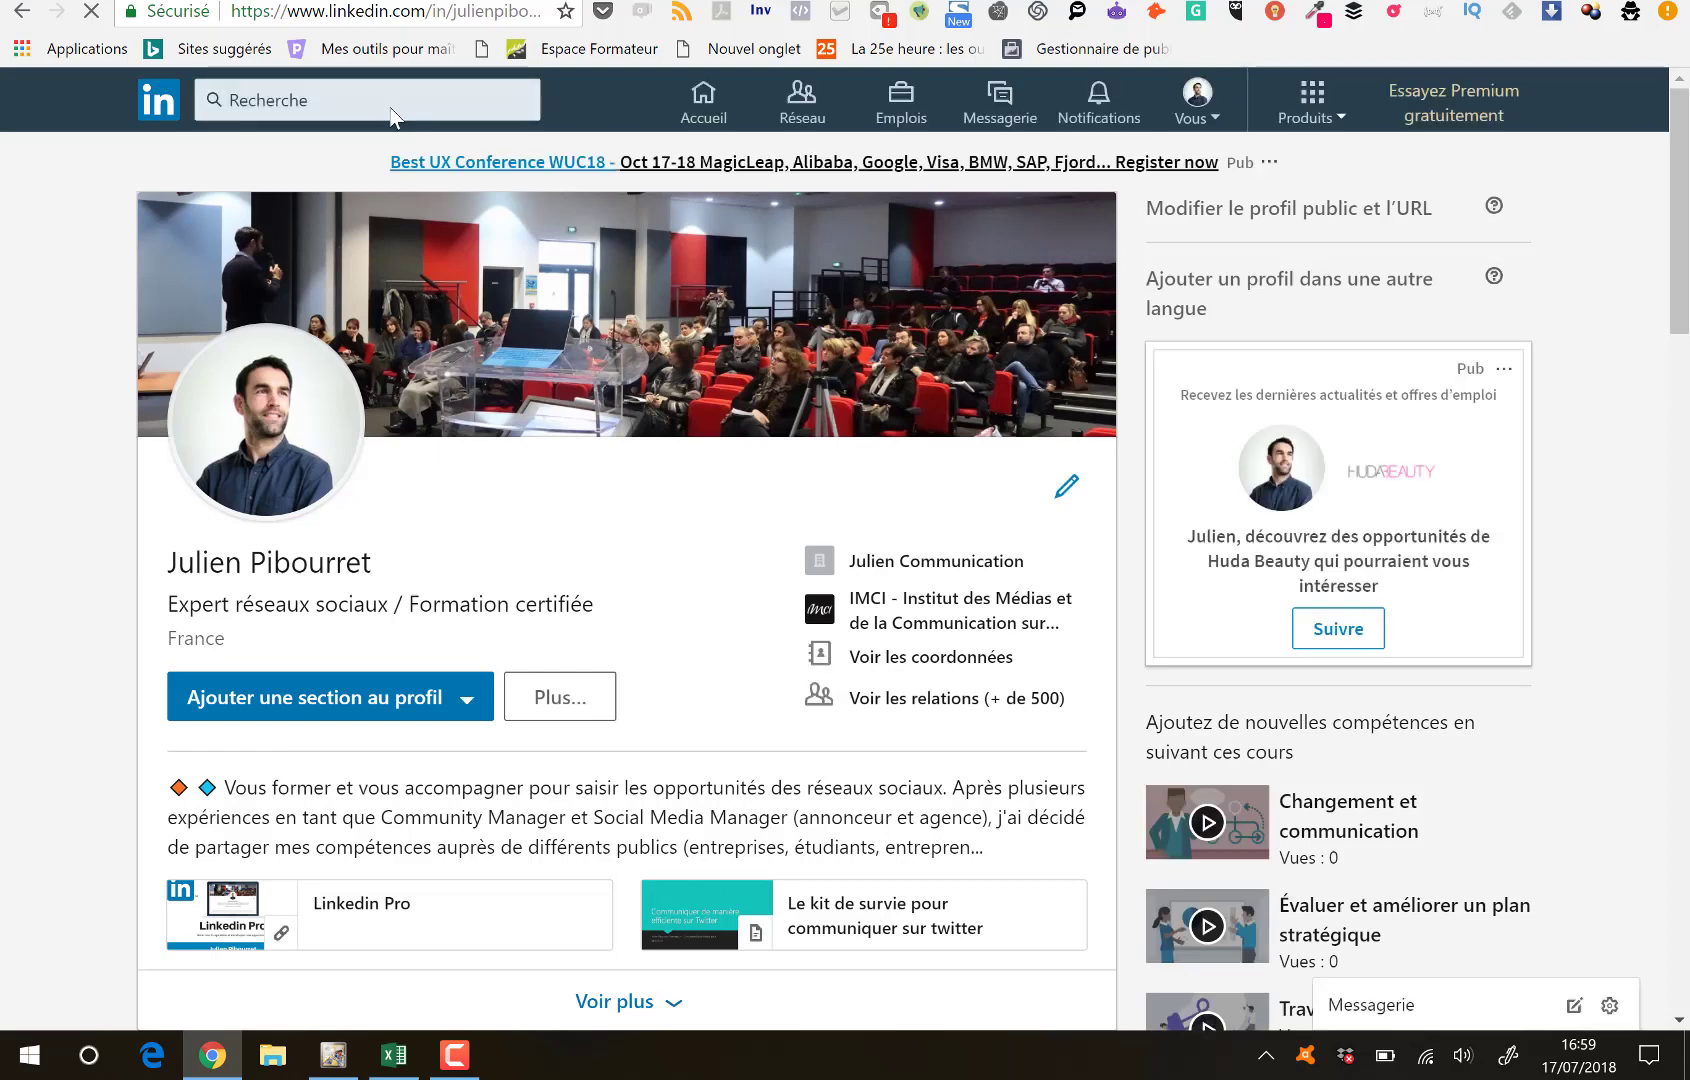
{"action": "left_click", "coordinate": [698, 103]}
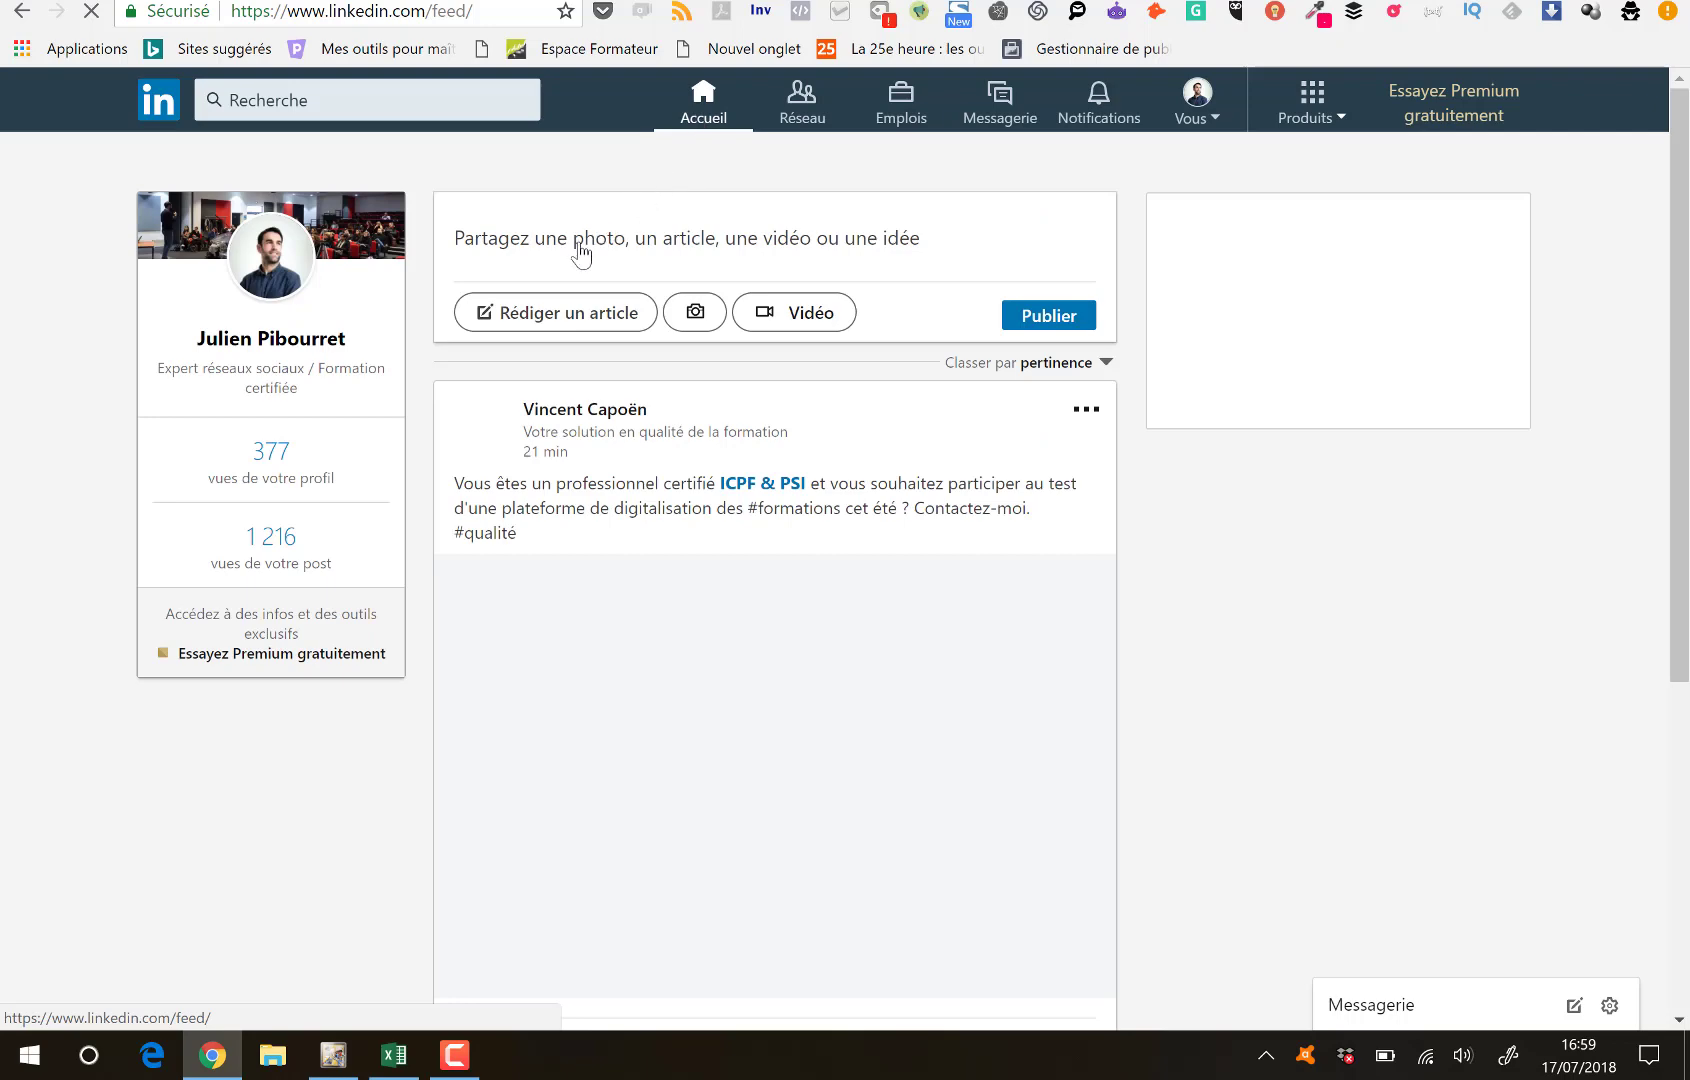
{"action": "left_click", "coordinate": [578, 245]}
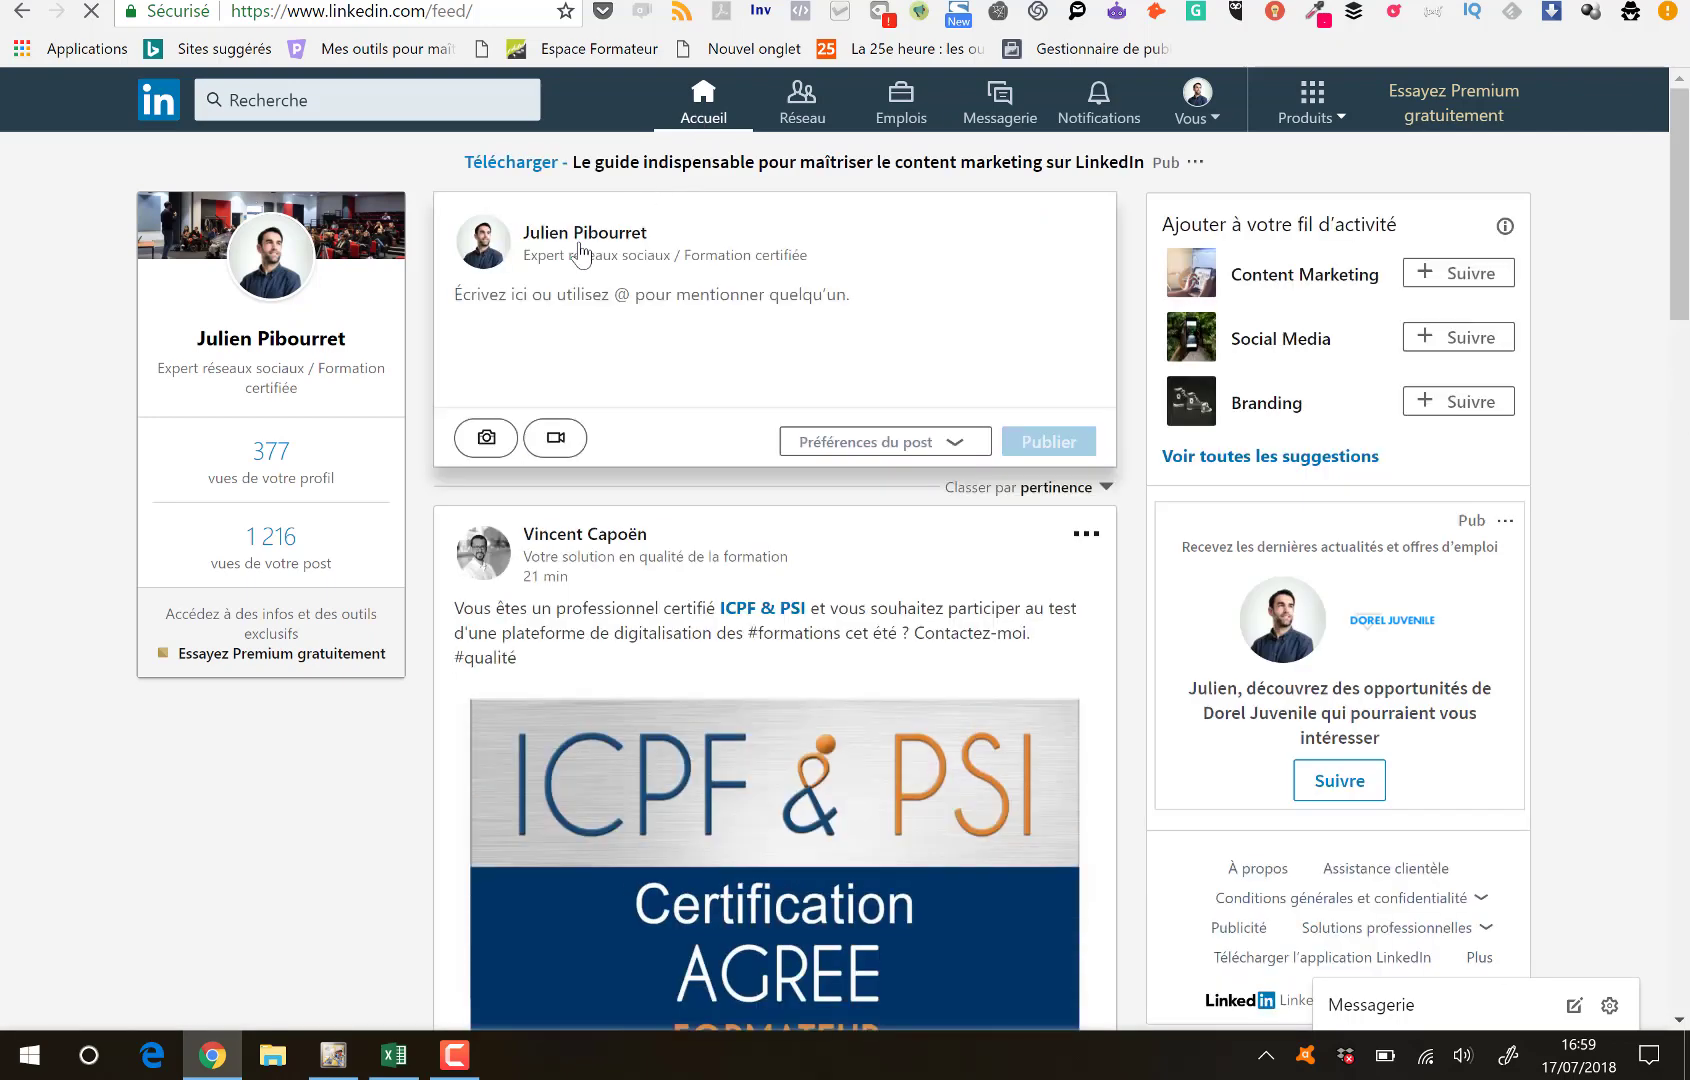
{"action": "type", "text": "aze"}
{"action": "key", "text": "ctrl+a"}
{"action": "type", "text": "Bonjour,Suite à votre commentaire, voici donc le lien vers cette extension chrome.https://chrome.google.com/webstore/detail/dux-soup-for-linkedin/ppdakpfeaodfophjplfdedpcodkdkbalJe viens de la découvrir. Elle permet d'aller visiter des profils ciblés de manière automatique.De faire des demandes mise en relation personnalisées (note personnelle).De pouvoir envoyer des messages ciblés à toutes vos relations. (dans la version payante).D'autres fonctionnalités sont bien sur disponibles pour les niveaux avancés.Cet outil, croyez moi çà vaut vraiment le coup si vous faites cela habilement.Soyez dans une démarche Social Selling !A bientôt dans la jungle des réseaux sociauxJulien"}
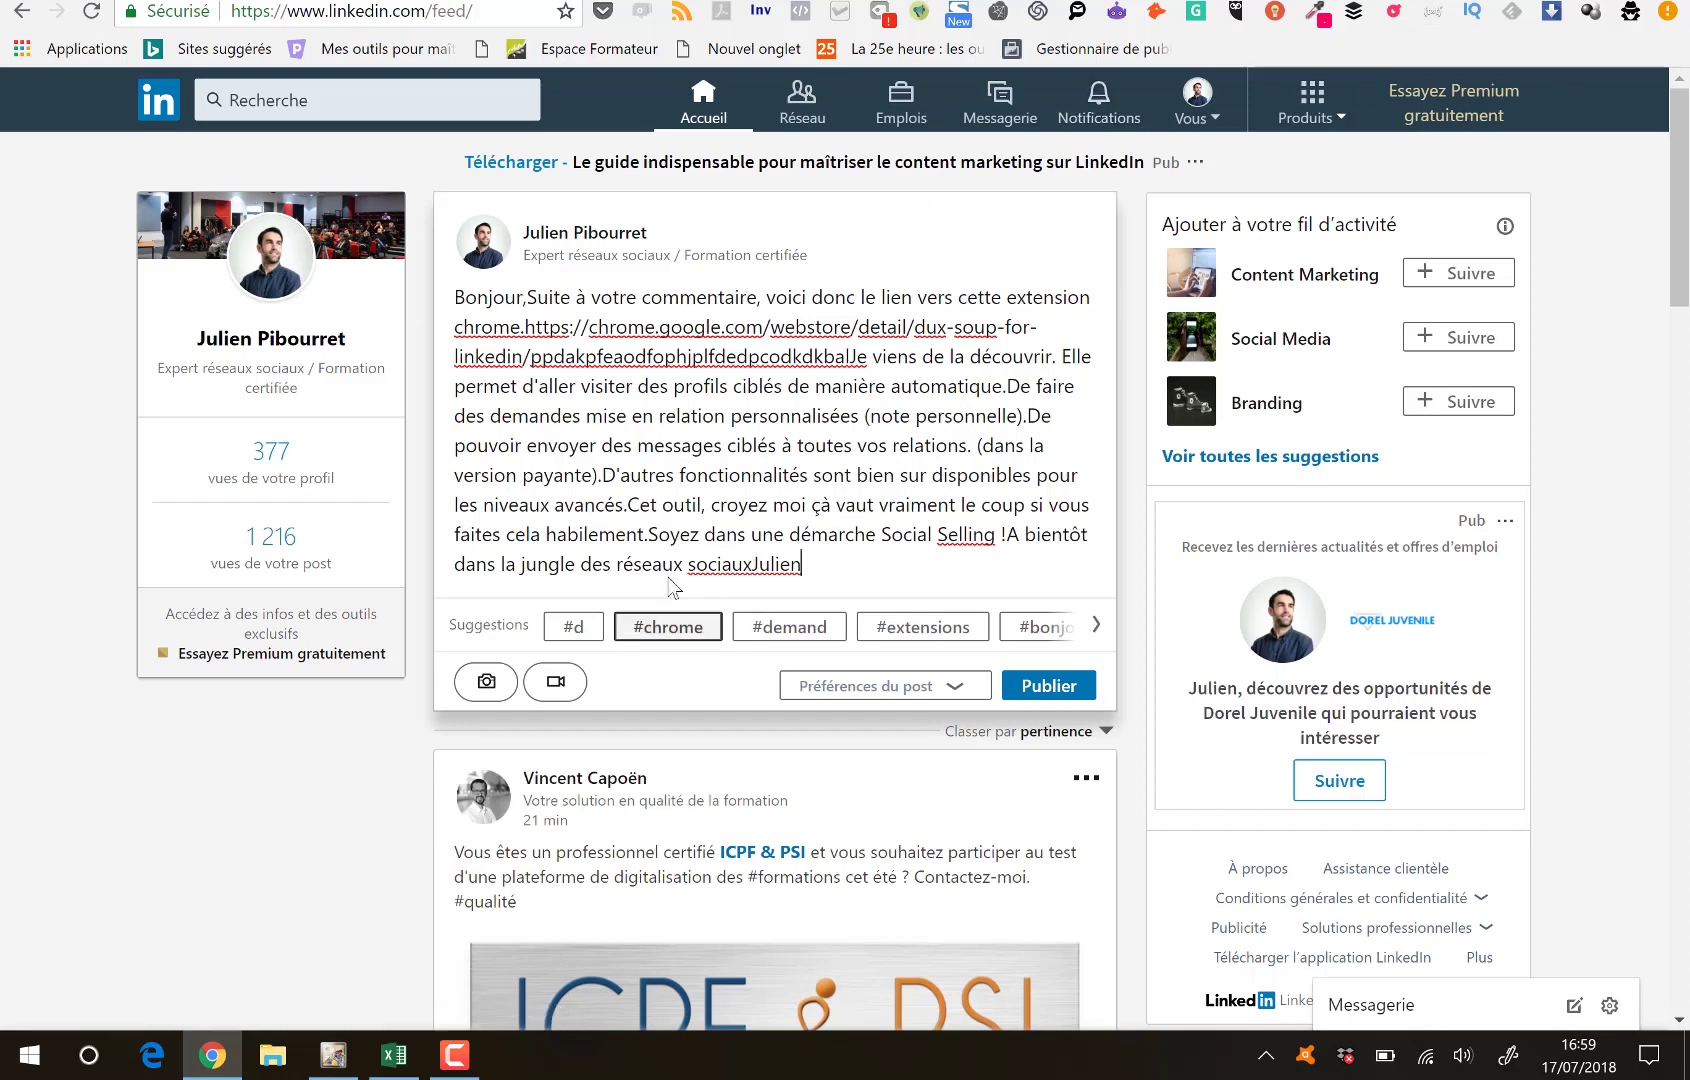
Open the Auto Text Expander shortcut database again and look over its saved shortcuts.
{"action": "left_click", "coordinate": [1431, 14]}
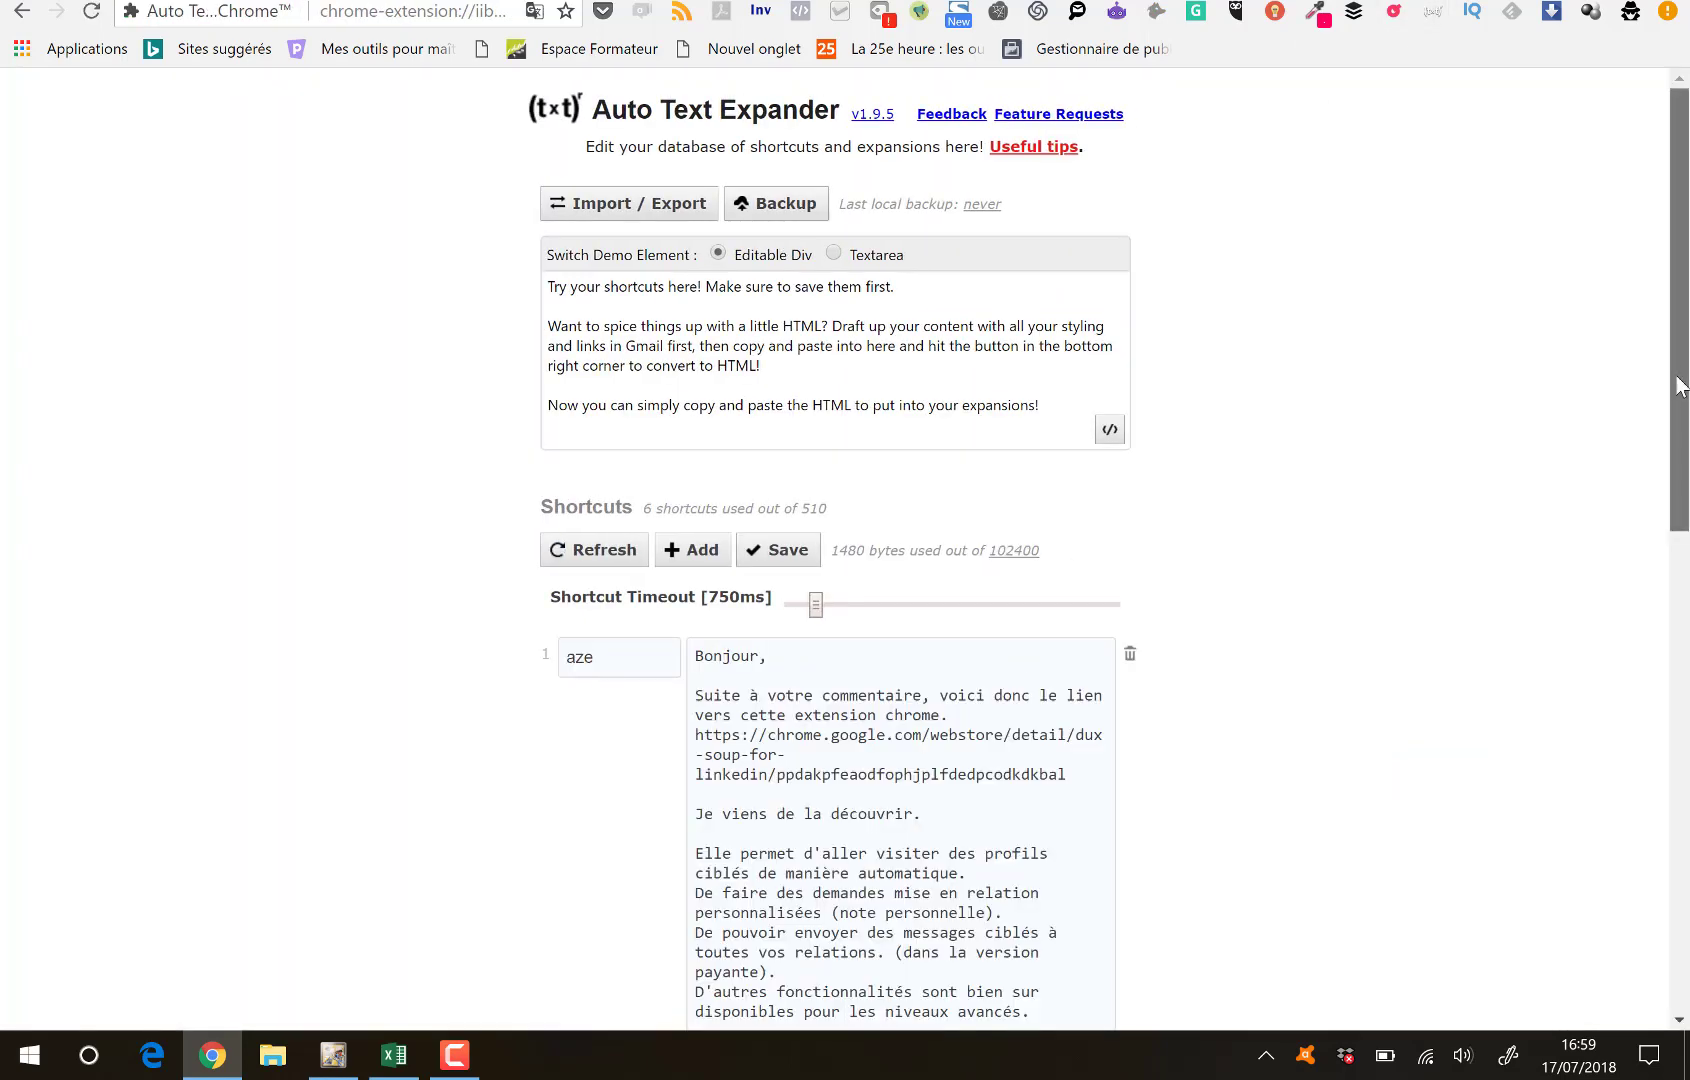
{"action": "scroll", "coordinate": [1684, 420], "scroll_direction": "down", "scroll_amount": 1}
{"action": "scroll", "coordinate": [1686, 434], "scroll_direction": "down", "scroll_amount": 2}
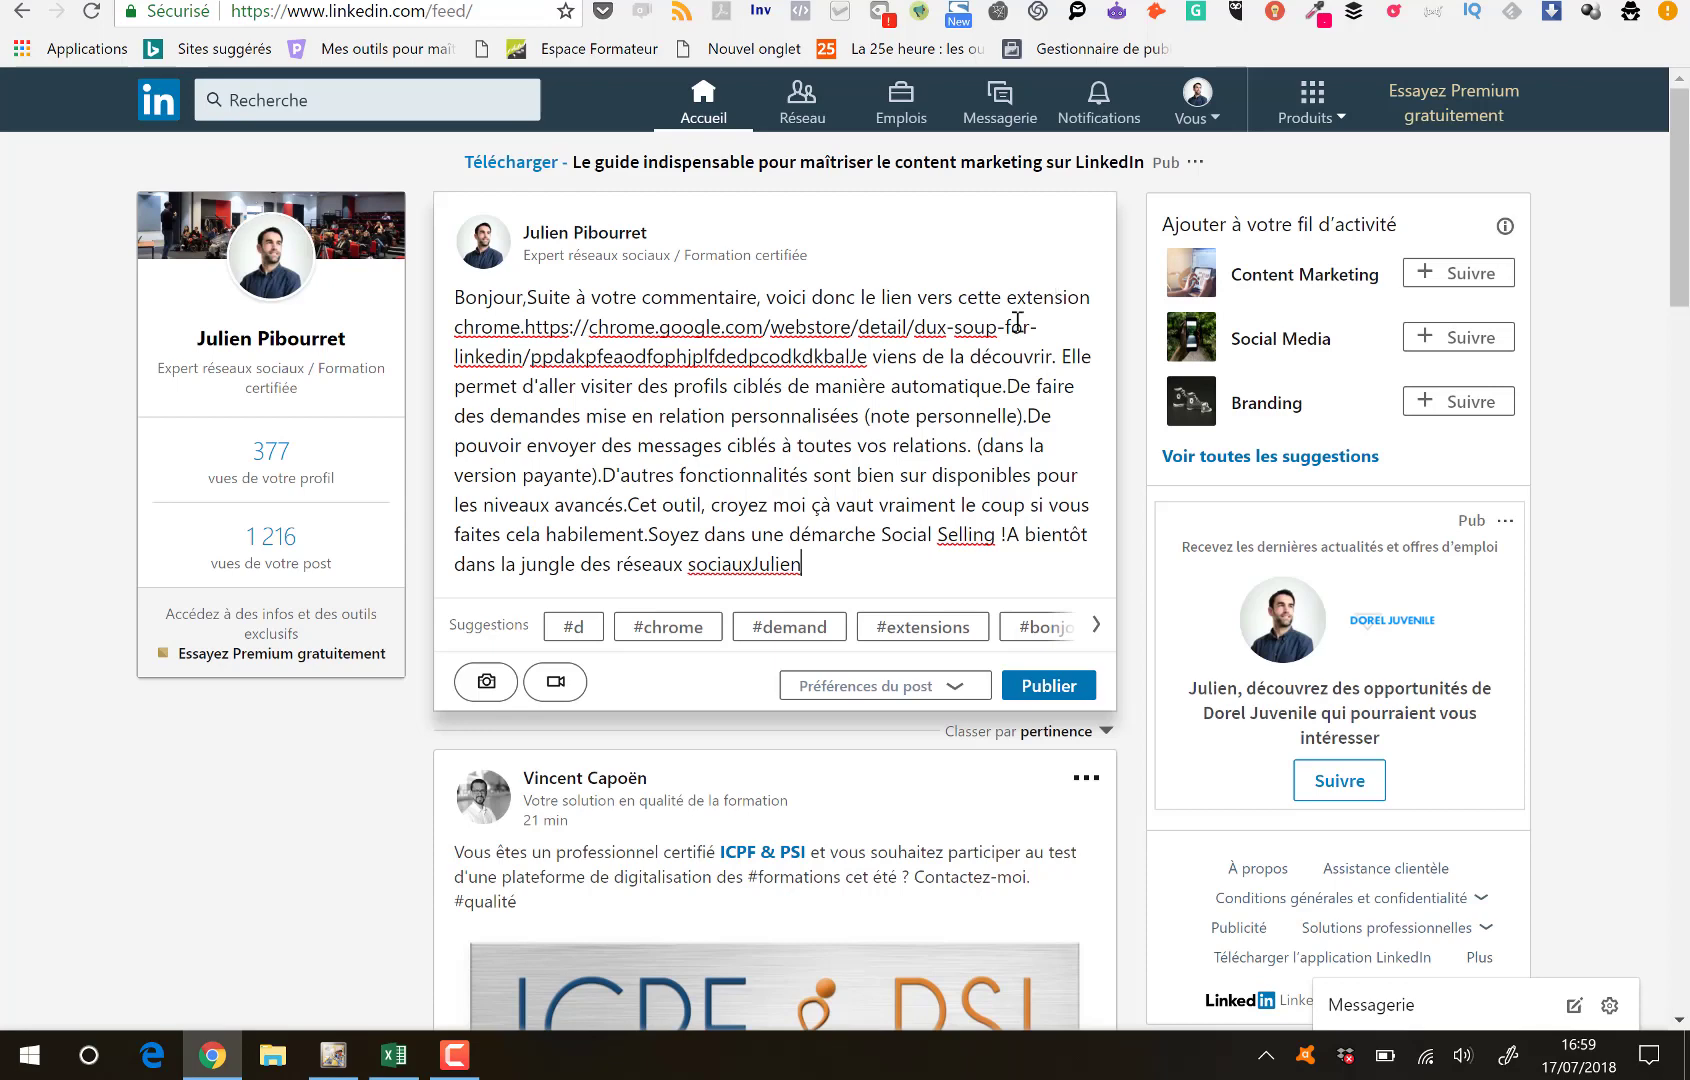
Delete the expanded message from the LinkedIn post draft and close the post editor.
{"action": "left_click_drag", "start_coordinate": [833, 578], "coordinate": [452, 293]}
{"action": "key", "text": "Delete"}
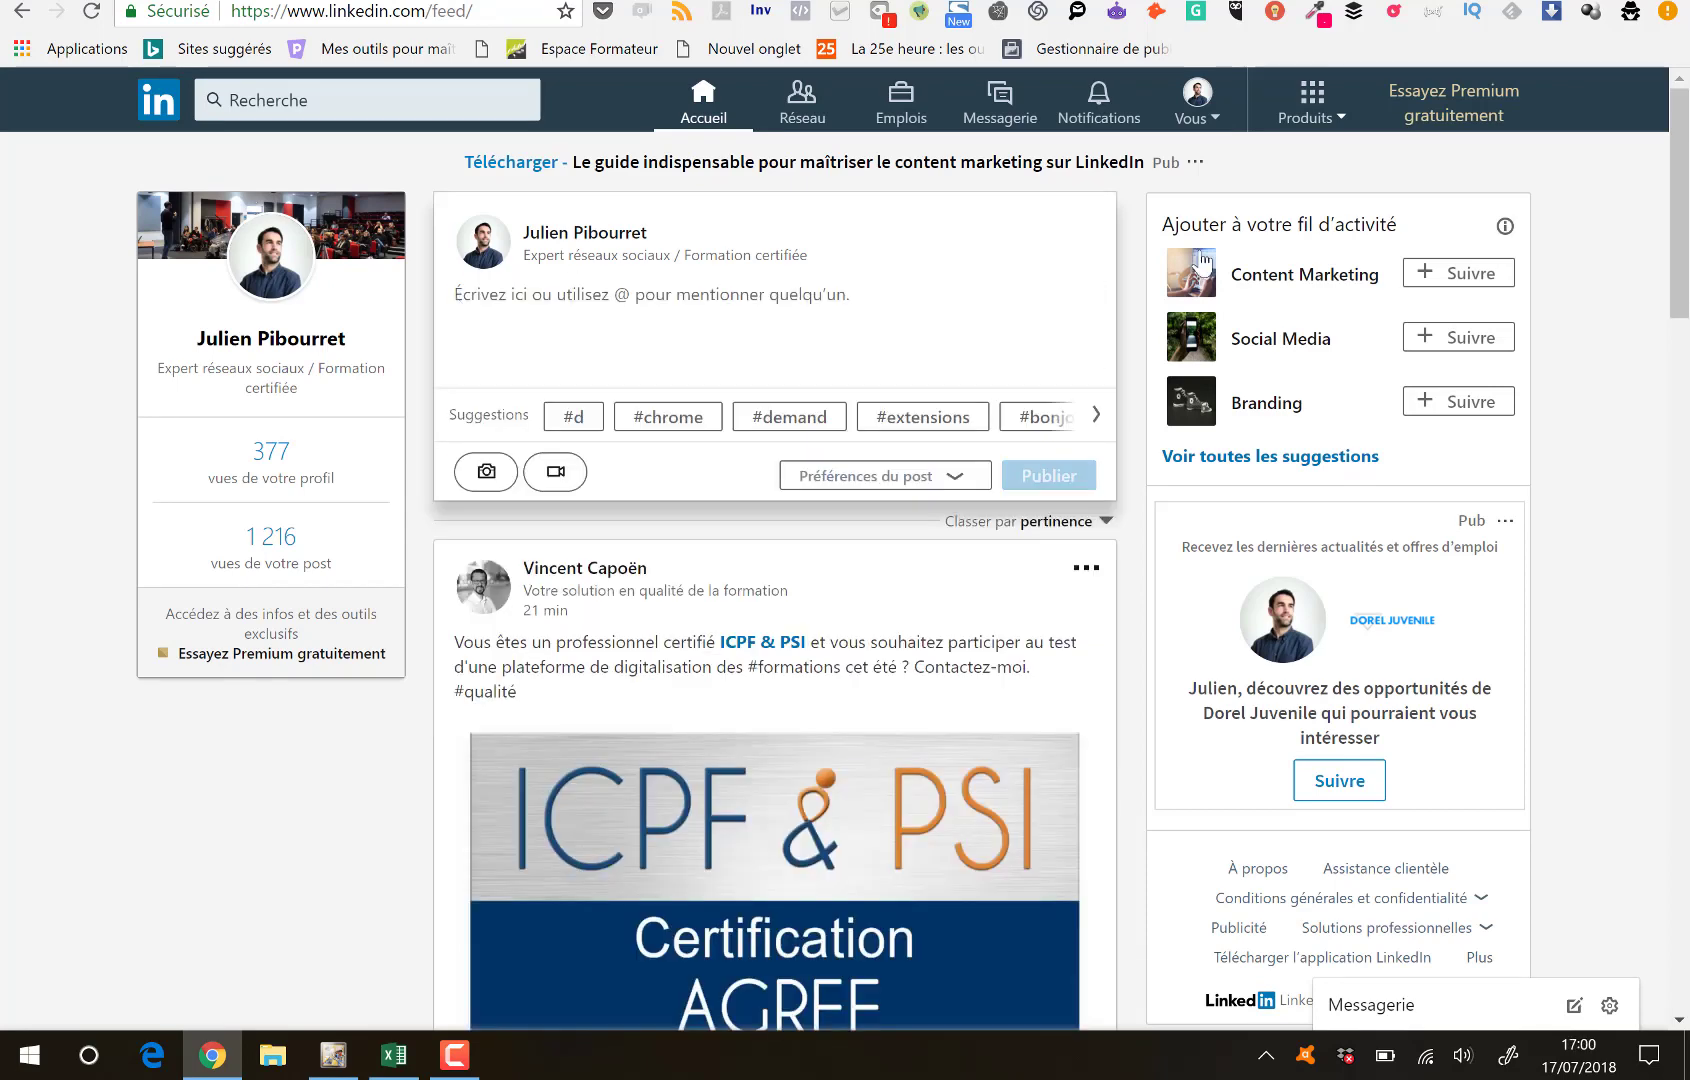
{"action": "left_click", "coordinate": [1590, 279]}
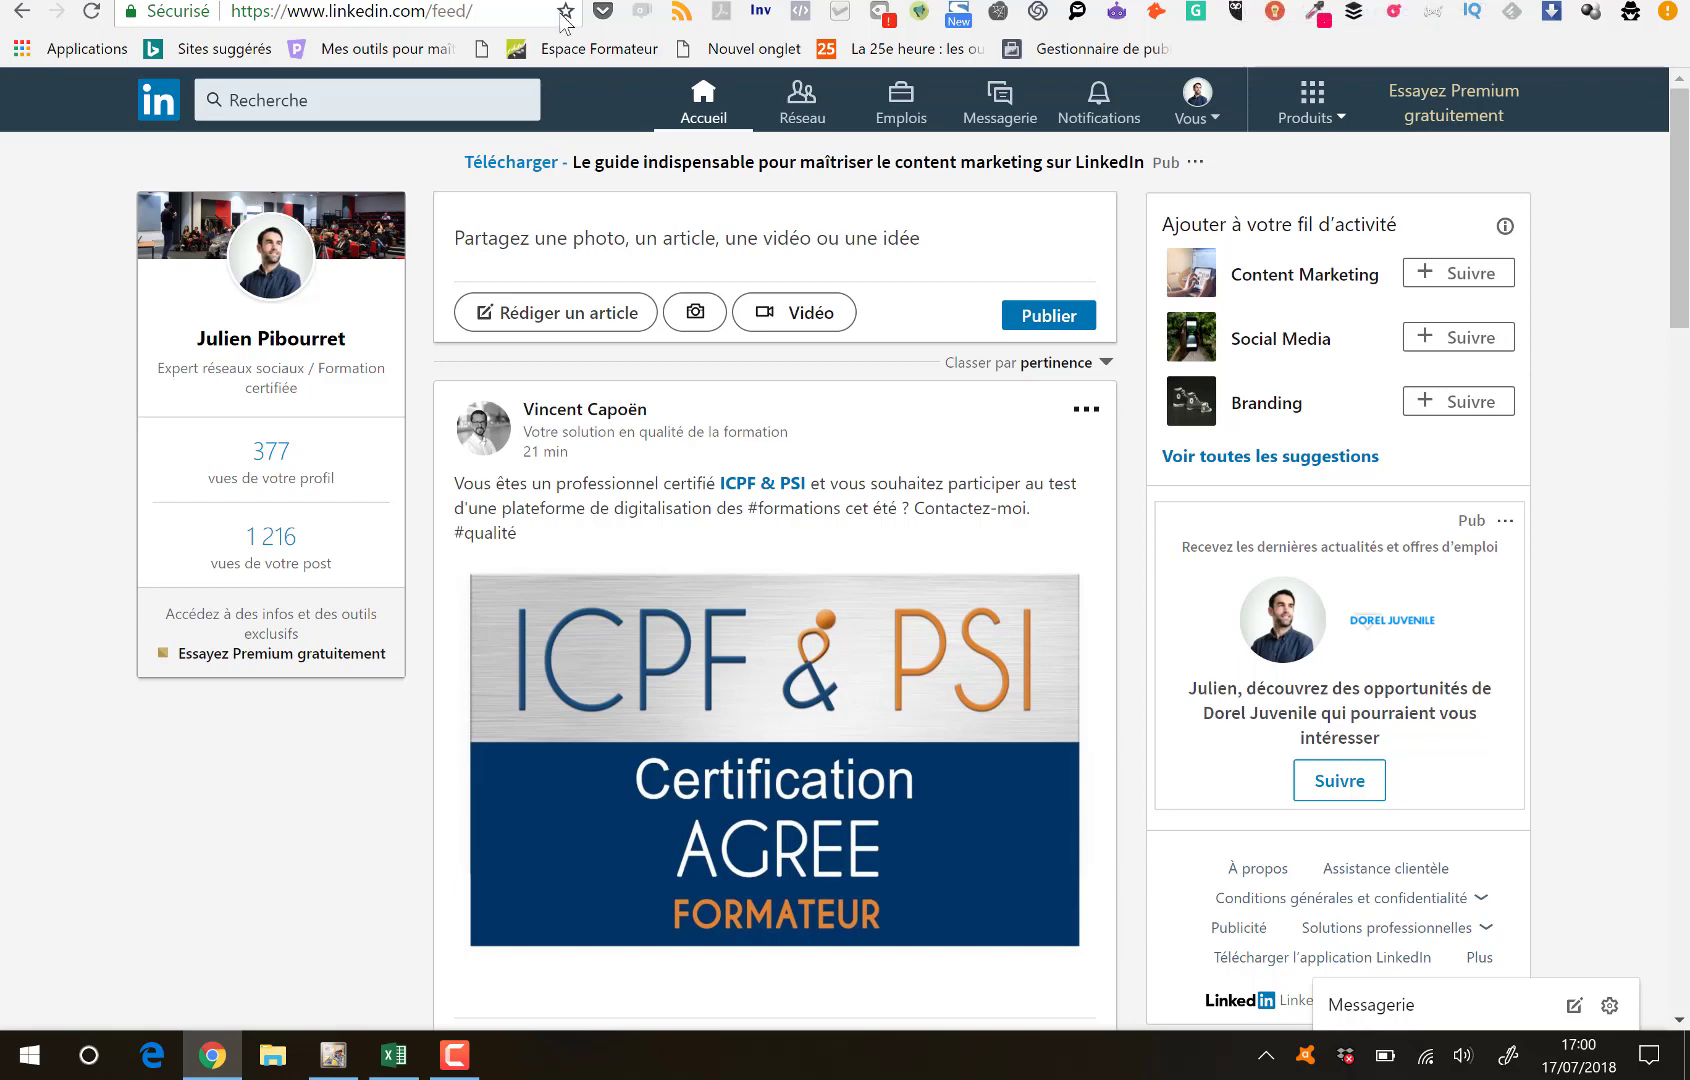
Search the web for "text expander" in a new page and open the official TextExpander website.
{"action": "key", "text": "ctrl+t"}
{"action": "type", "text": "text"}
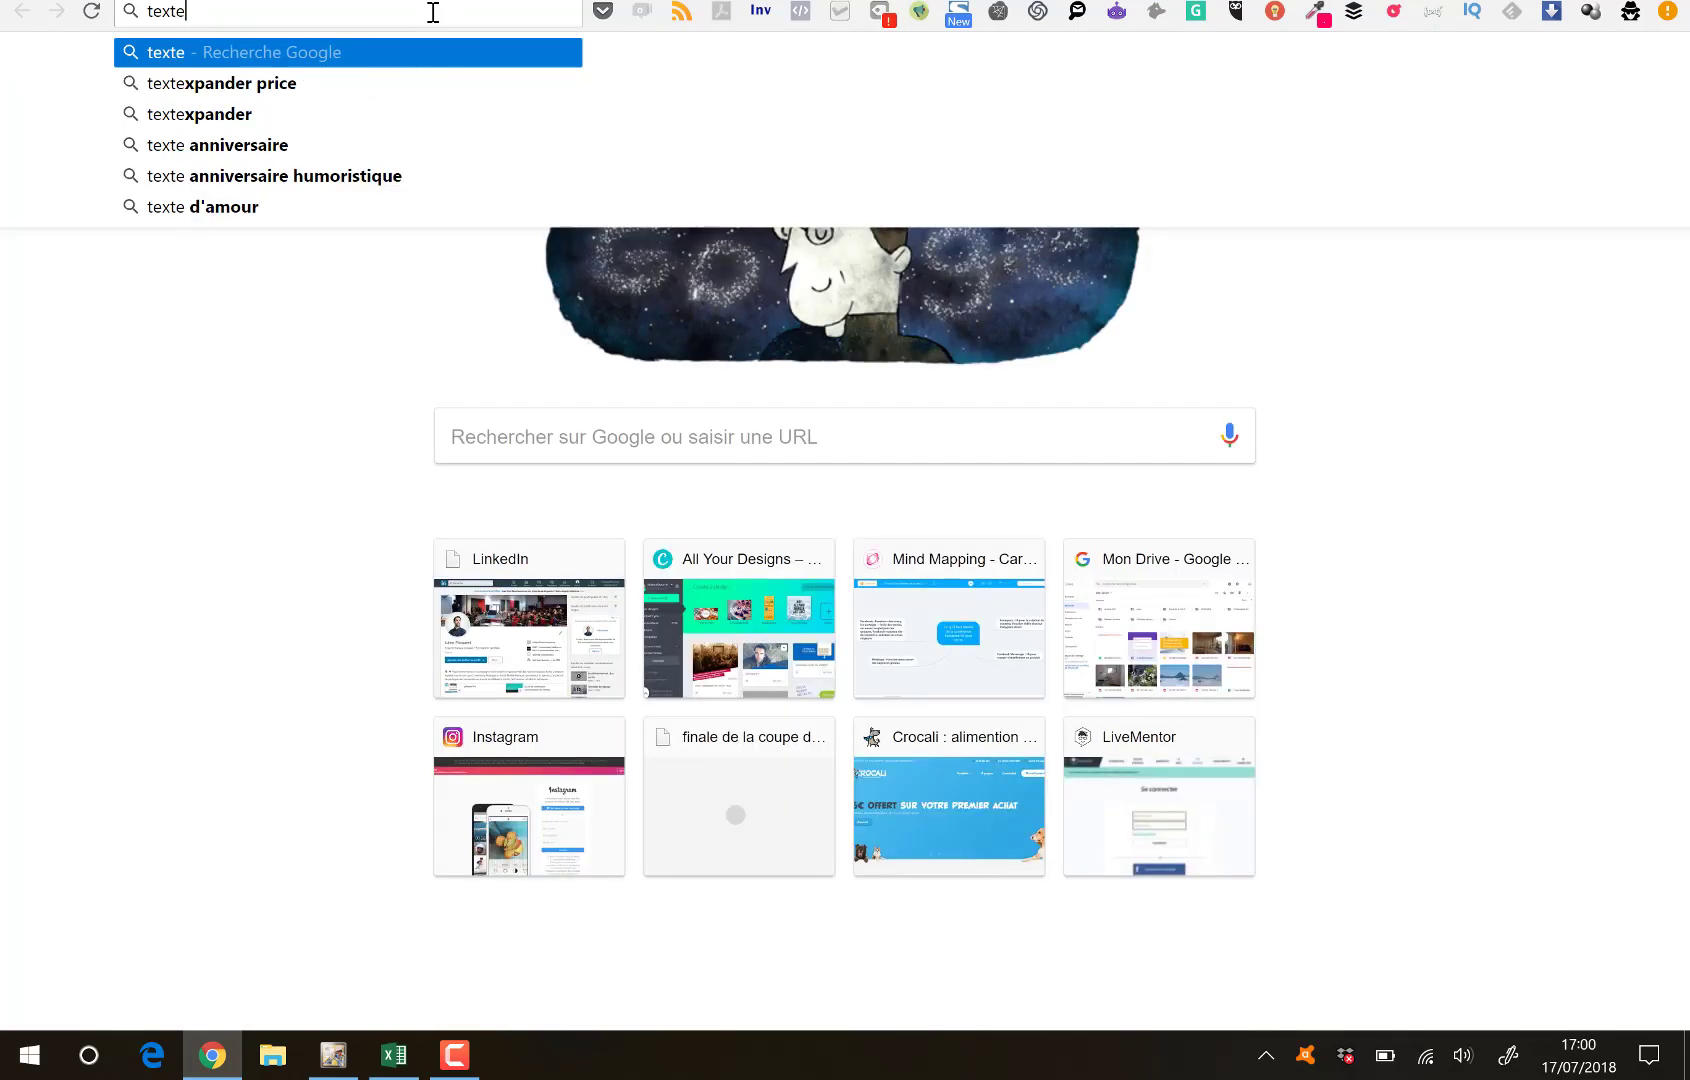
{"action": "type", "text": " exp"}
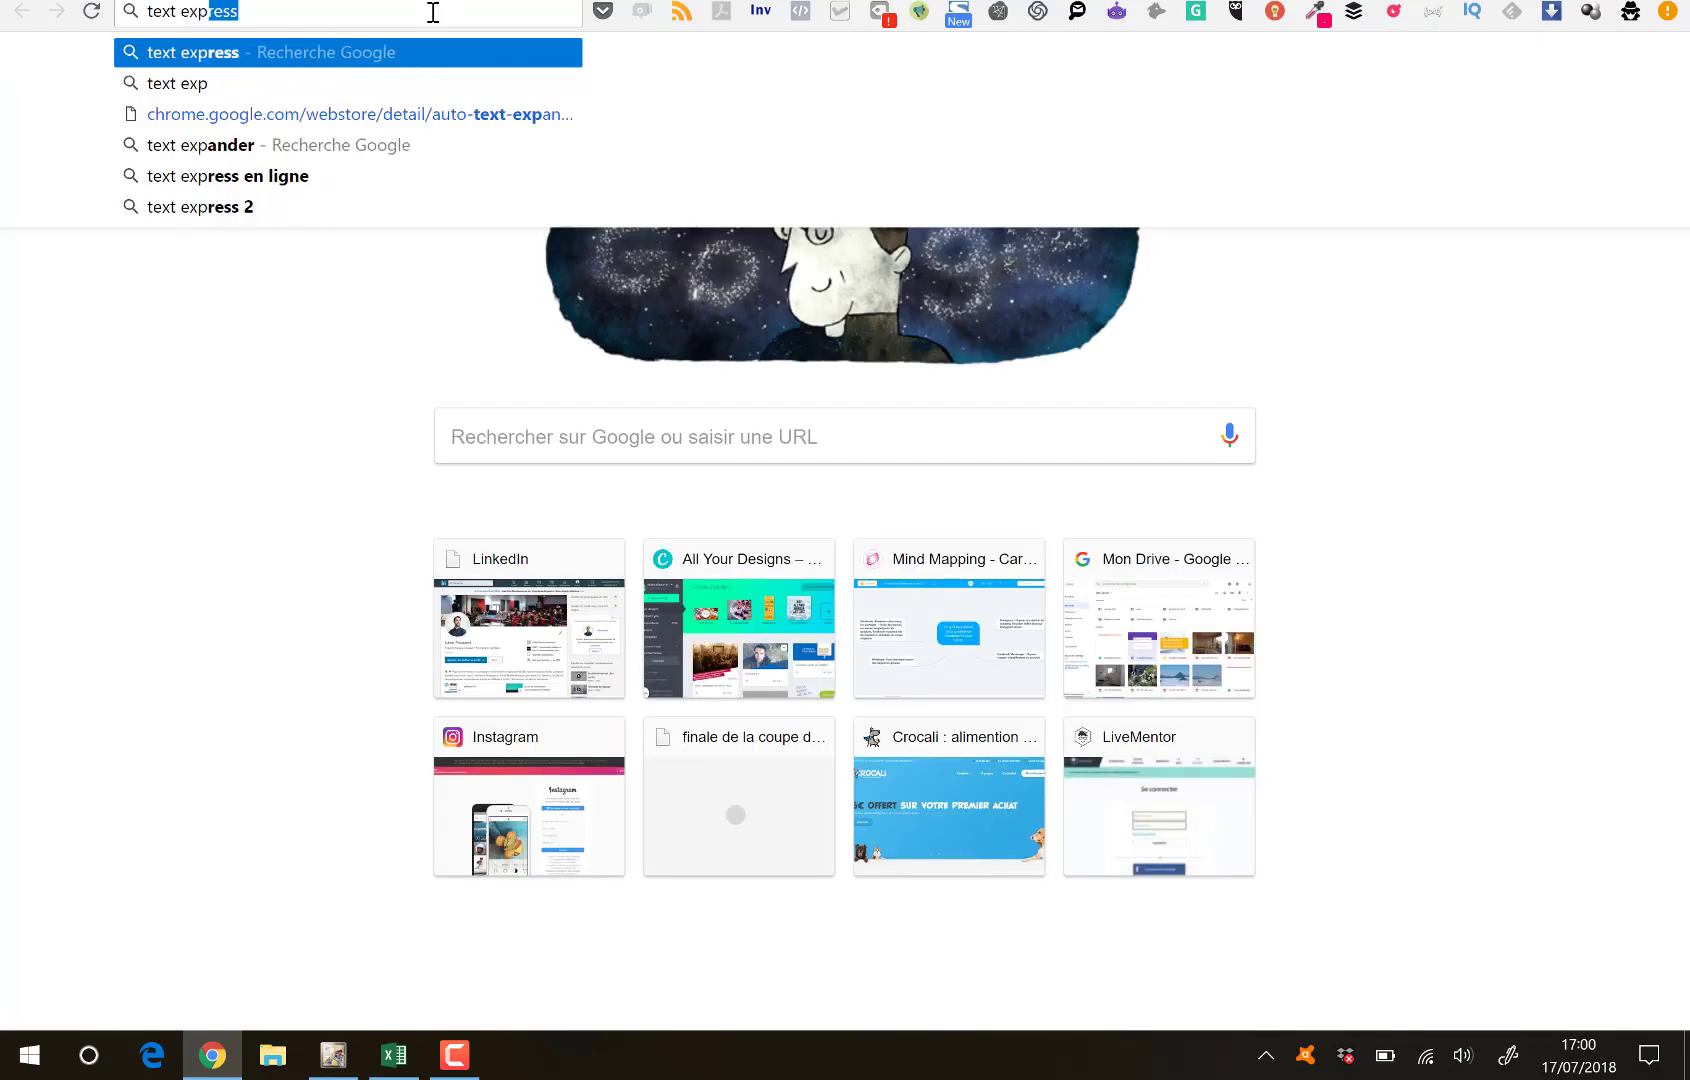
{"action": "type", "text": "ander"}
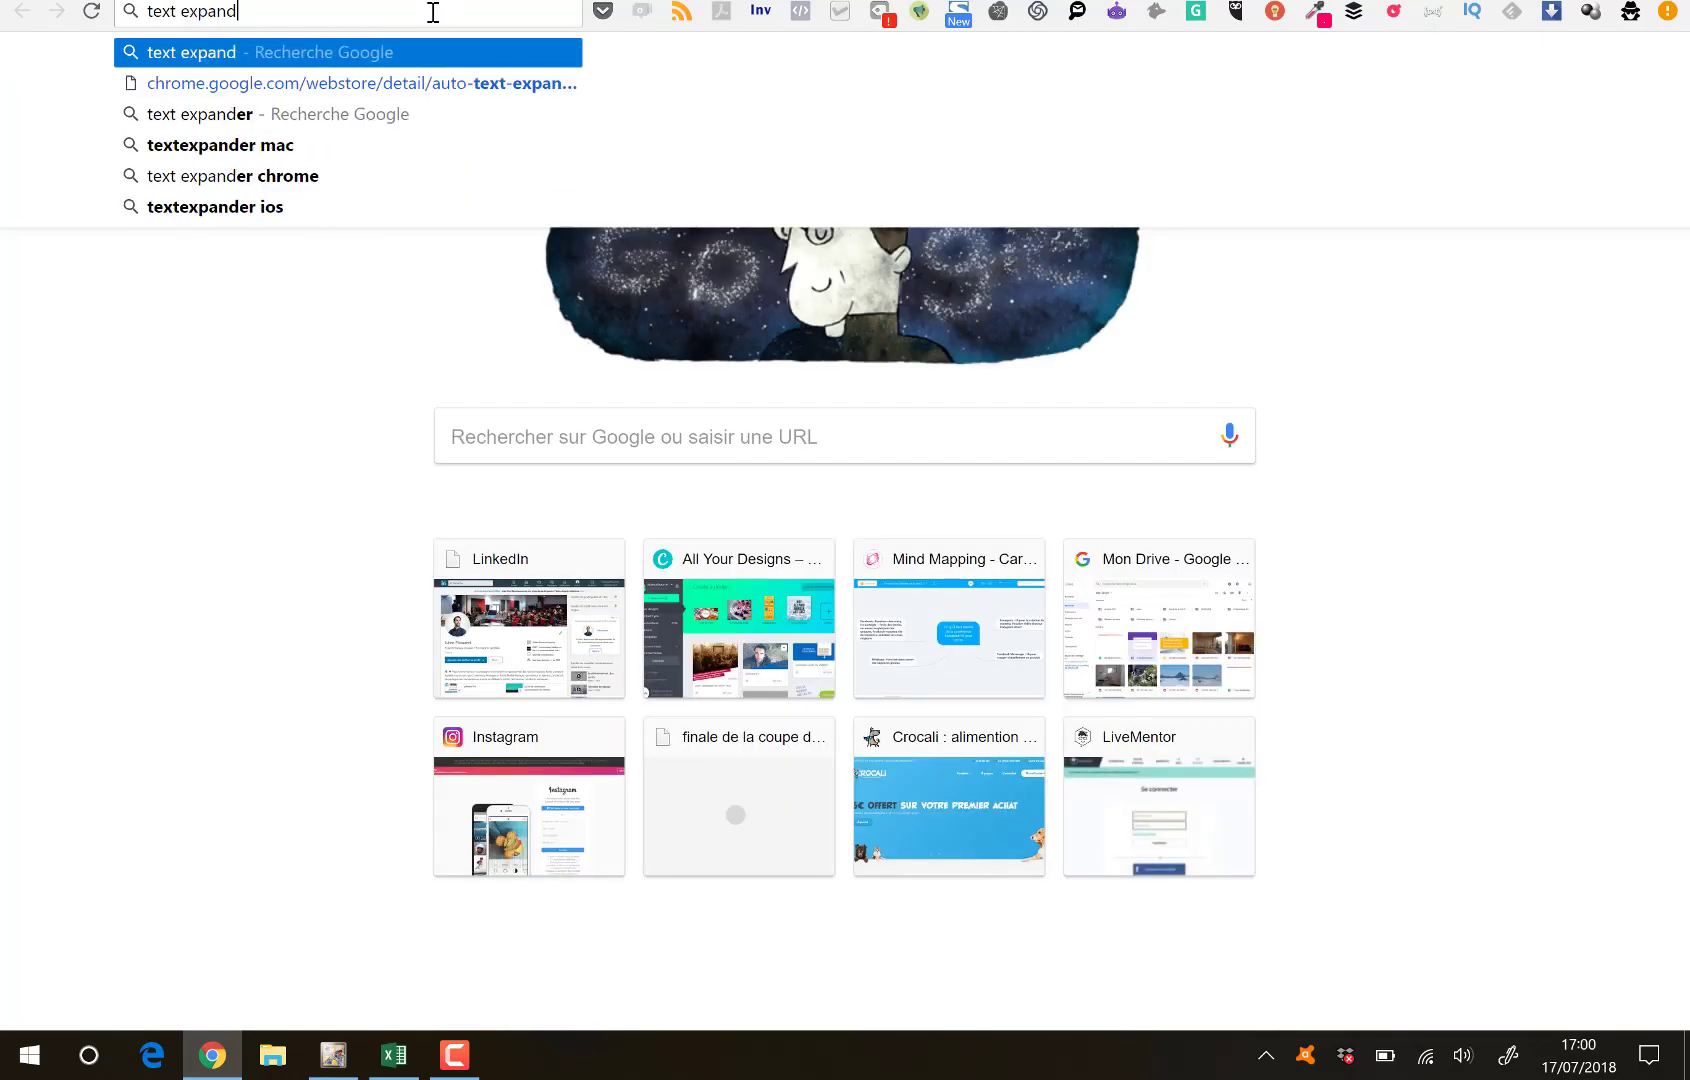
{"action": "key", "text": "Return"}
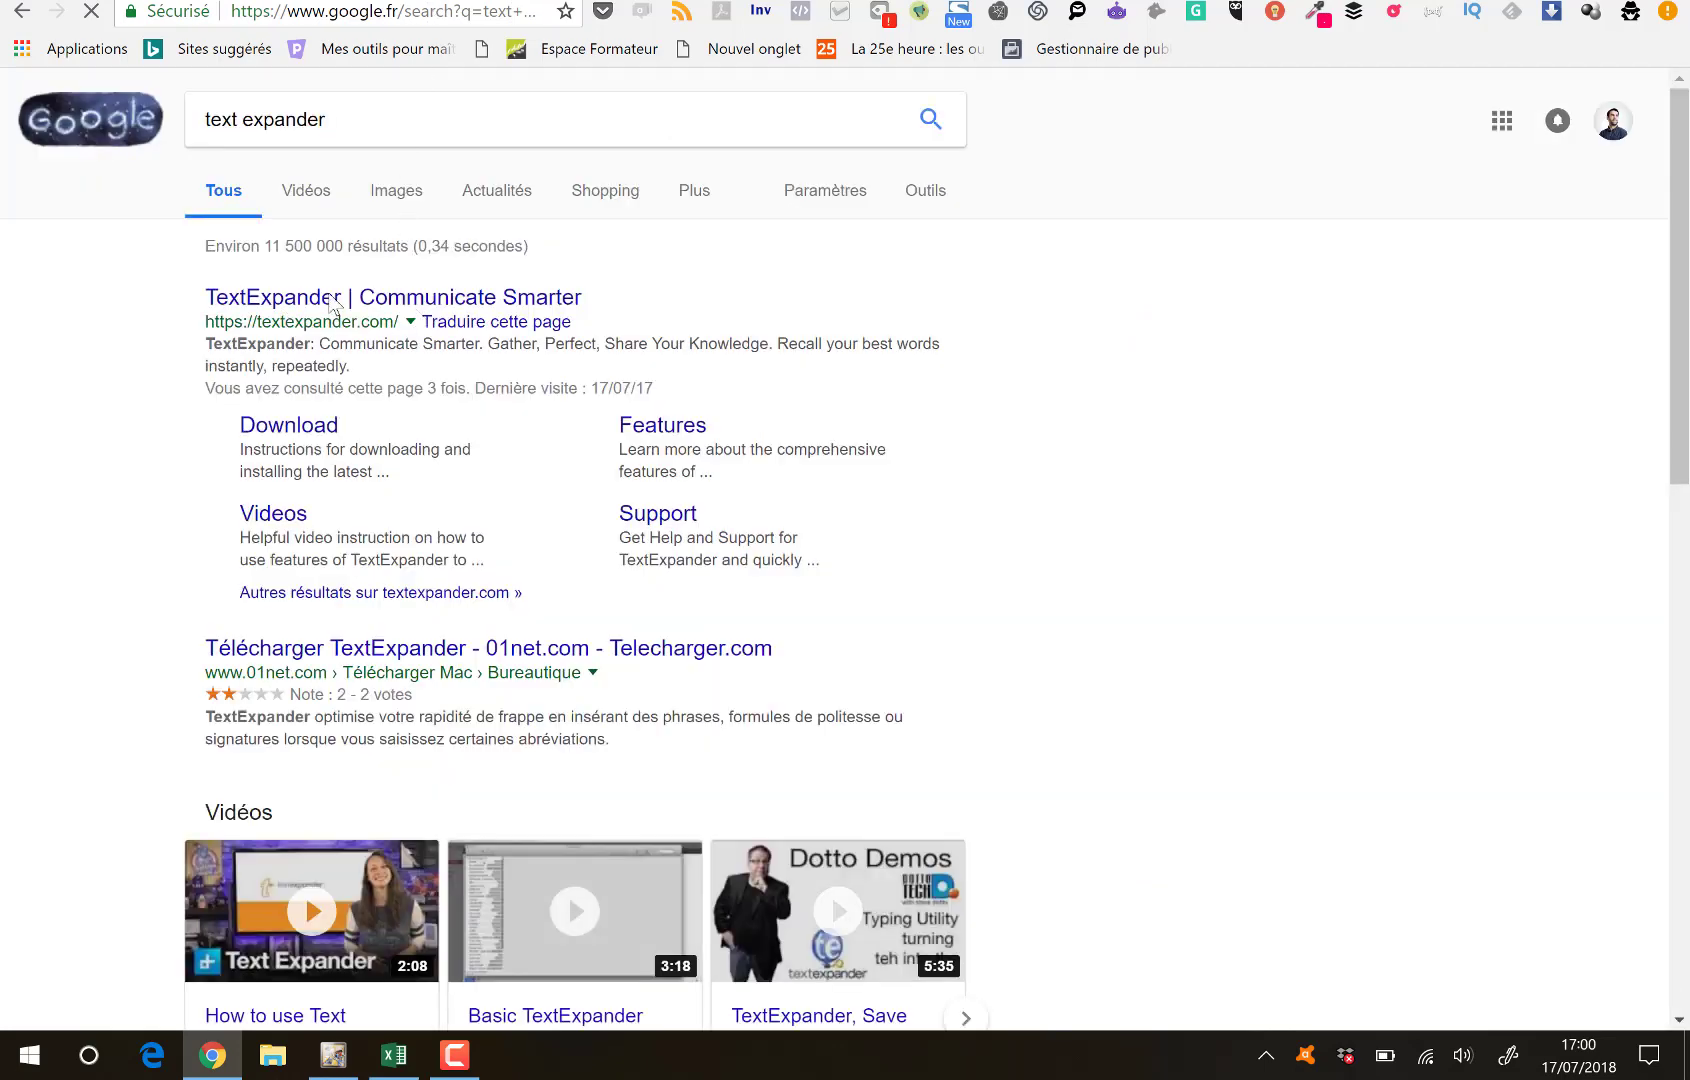
{"action": "left_click", "coordinate": [306, 302]}
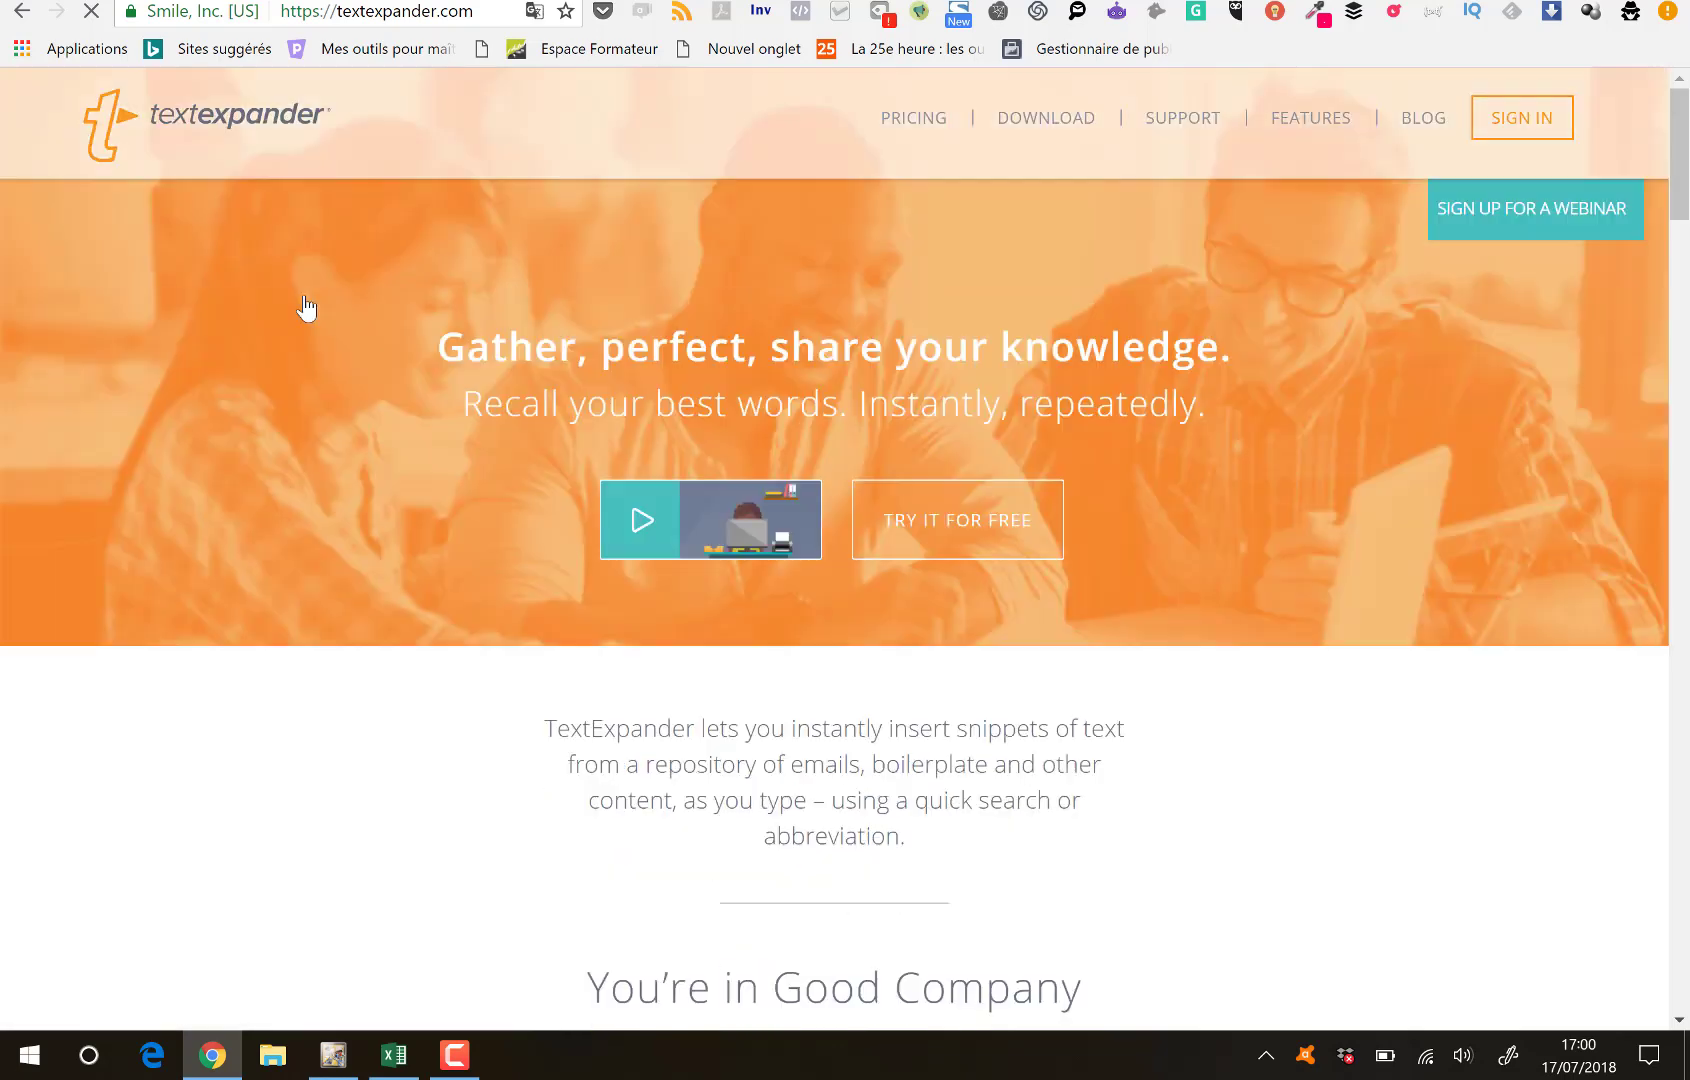
Open TextExpander's pricing plans and examine the Life Hacker and Team offers.
{"action": "left_click", "coordinate": [910, 133]}
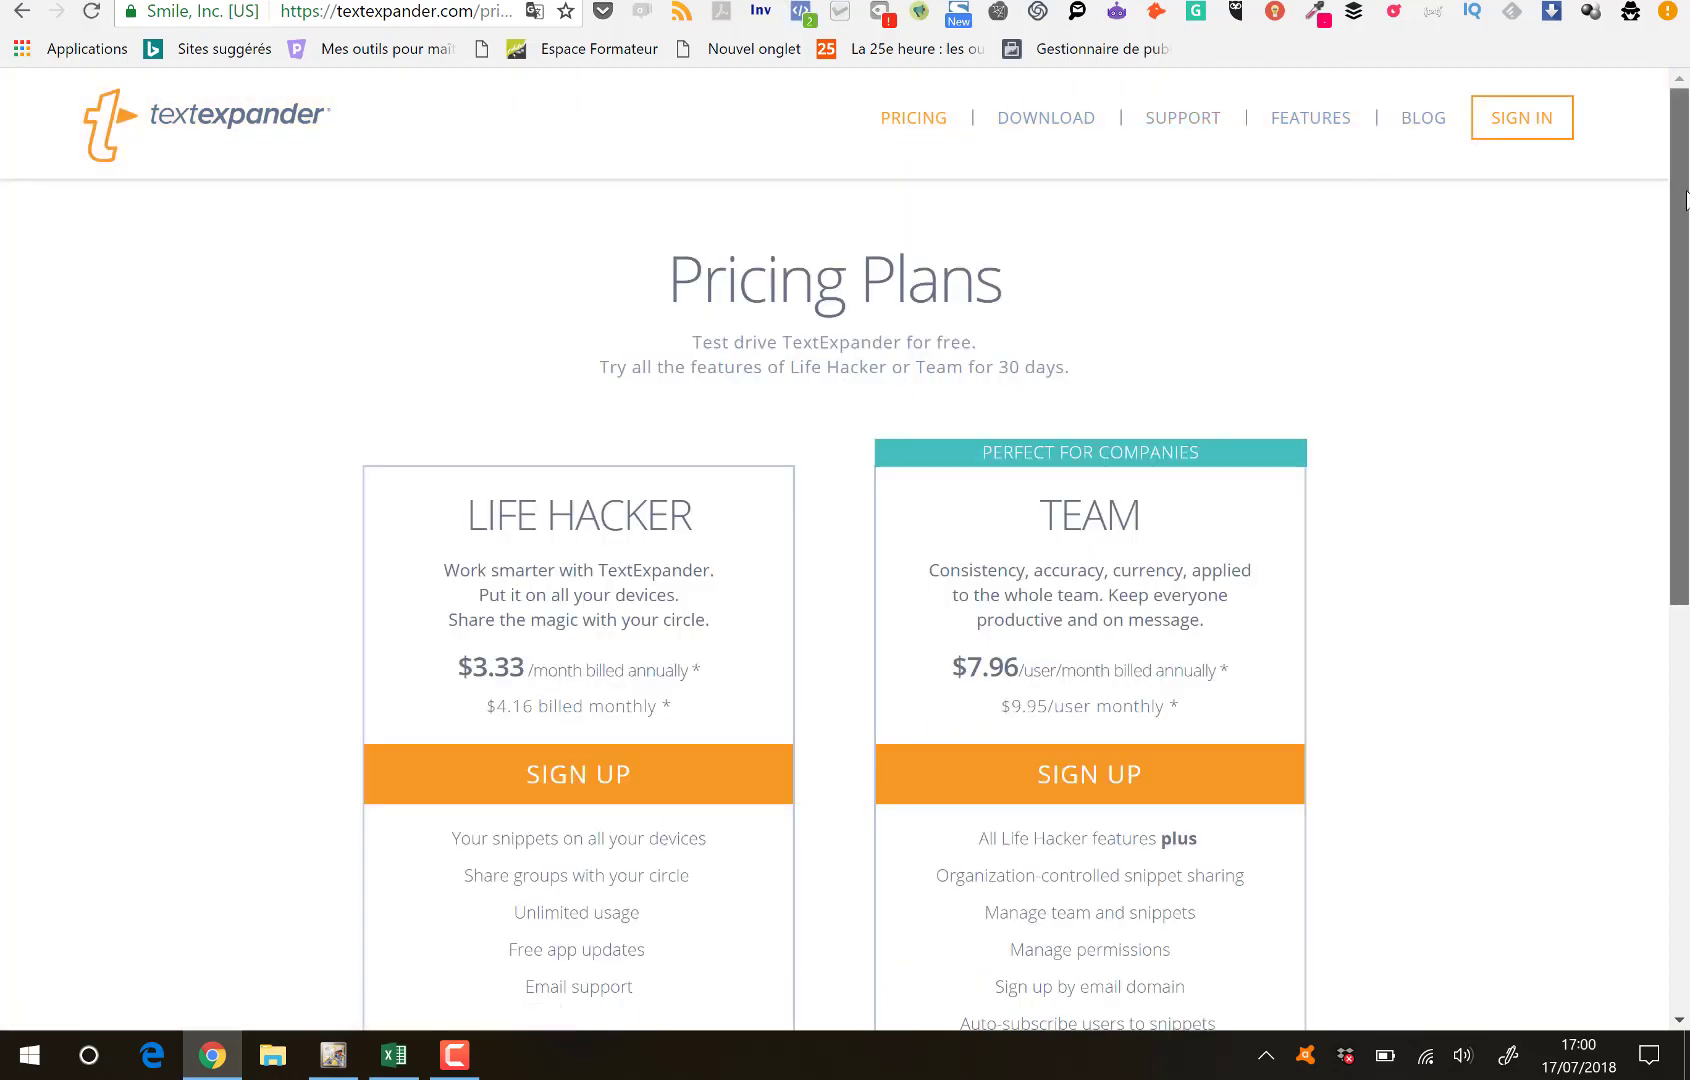
{"action": "left_click_drag", "start_coordinate": [1687, 193], "coordinate": [1687, 277]}
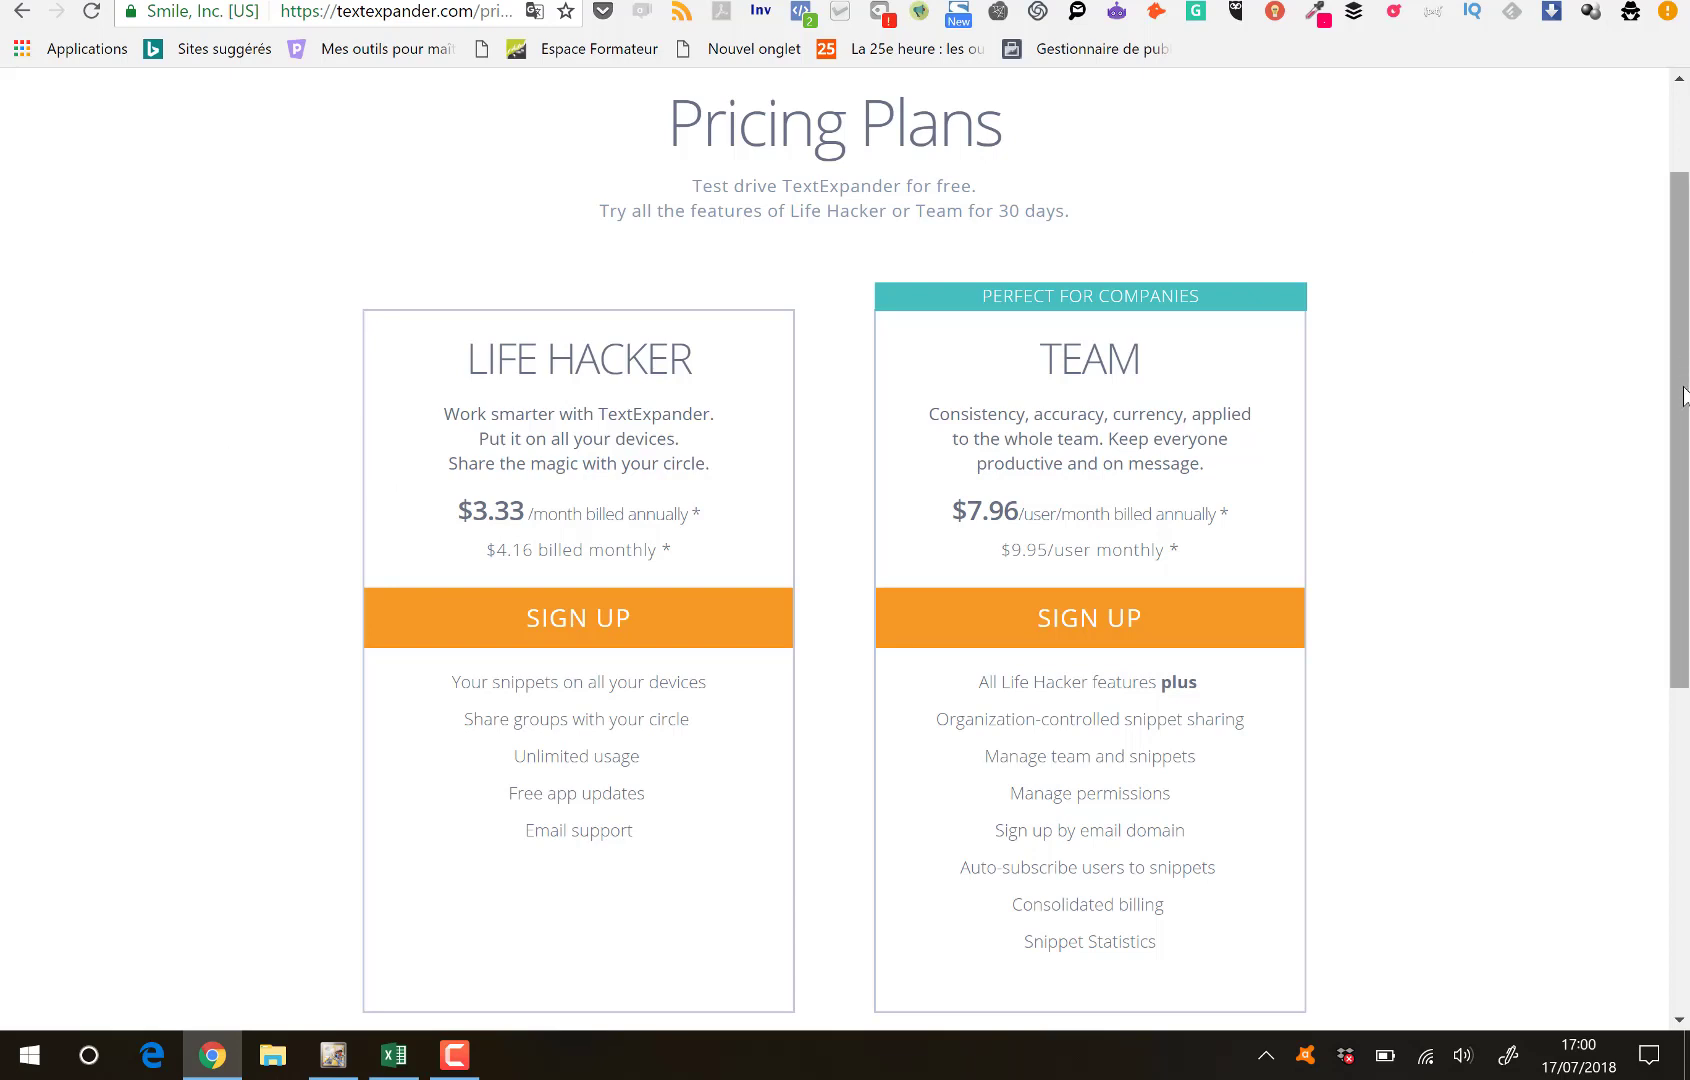
{"action": "scroll", "coordinate": [1682, 418], "scroll_direction": "up", "scroll_amount": 2}
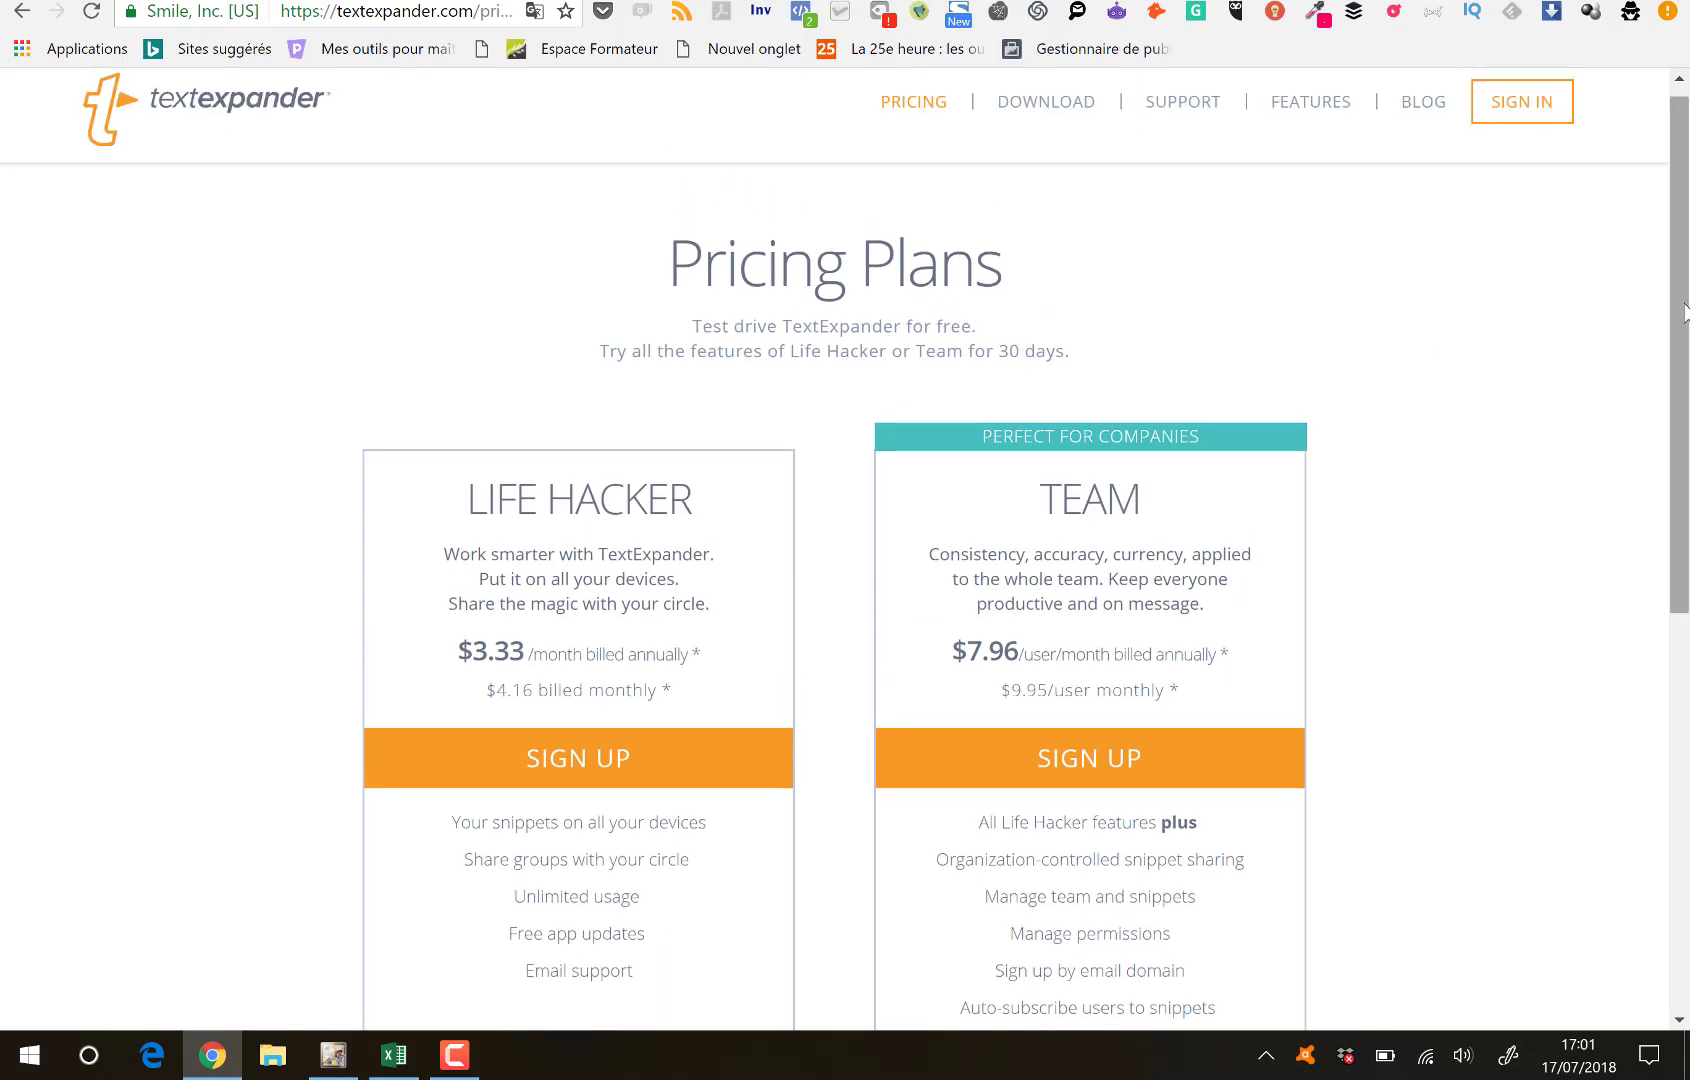
{"action": "scroll", "coordinate": [1680, 228], "scroll_direction": "up", "scroll_amount": 1}
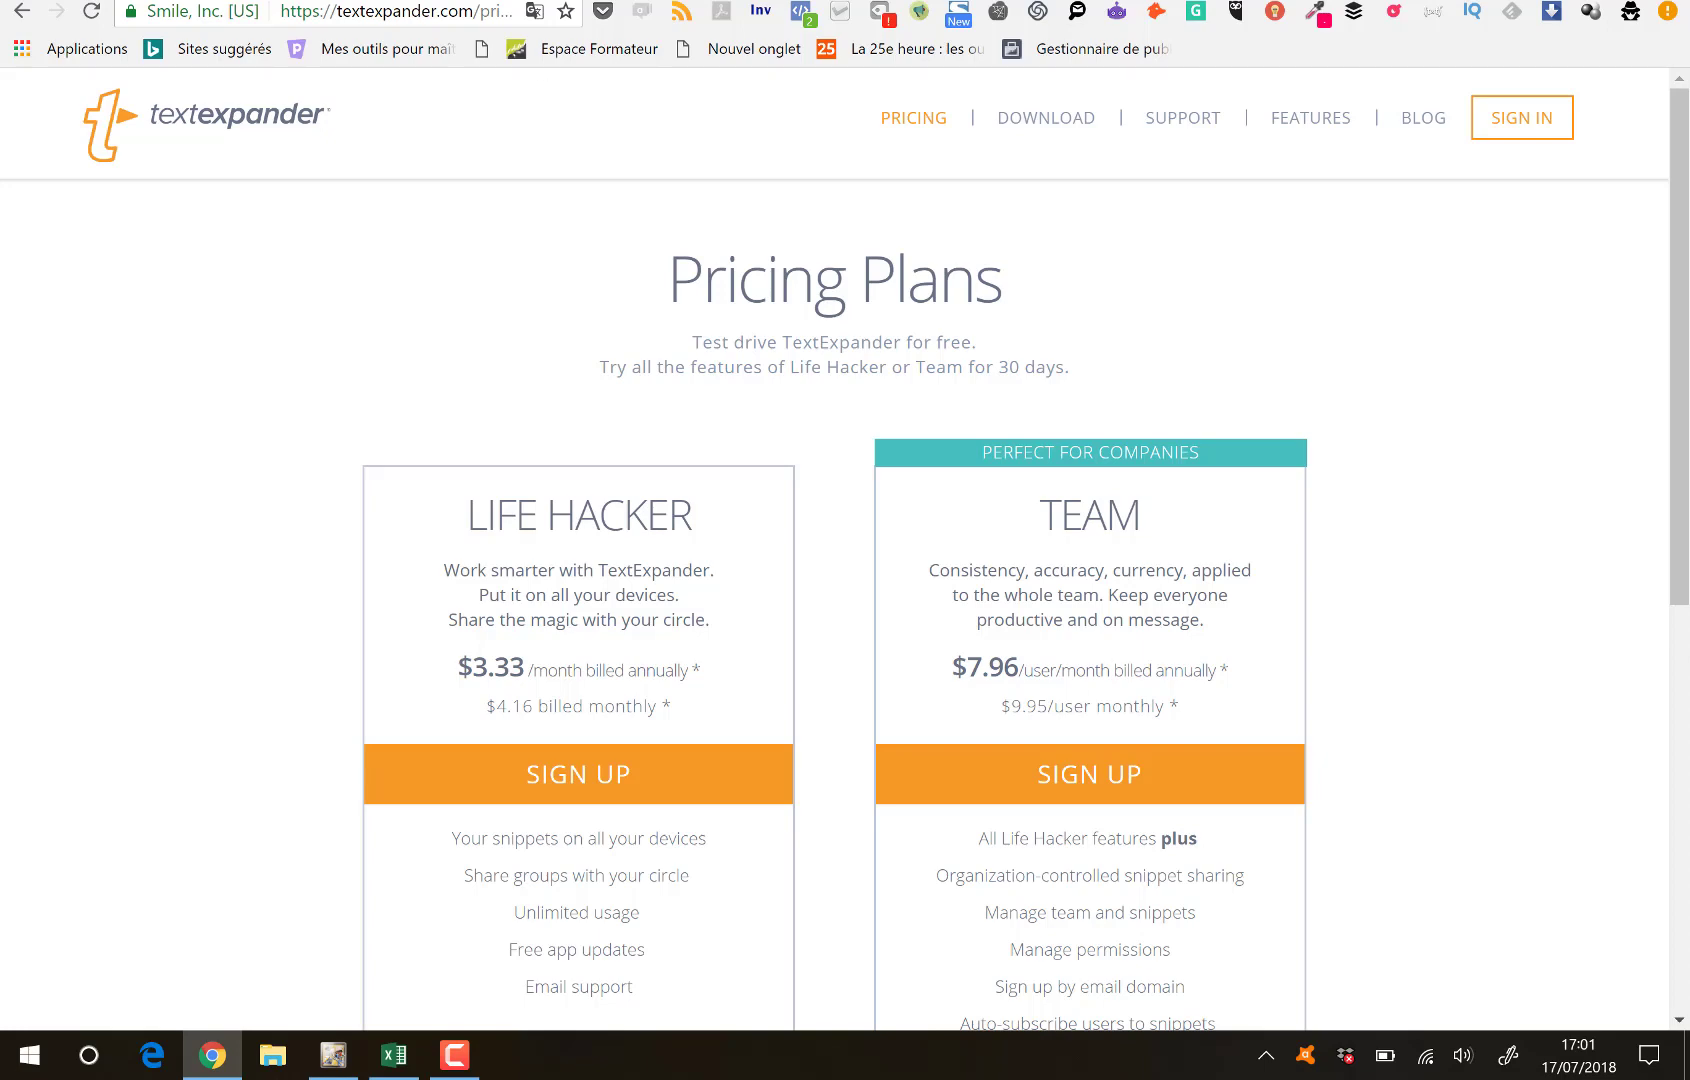
Return to the Auto Text Expander options page and view the beginning of its shortcut database.
{"action": "key", "text": "ctrl+Tab"}
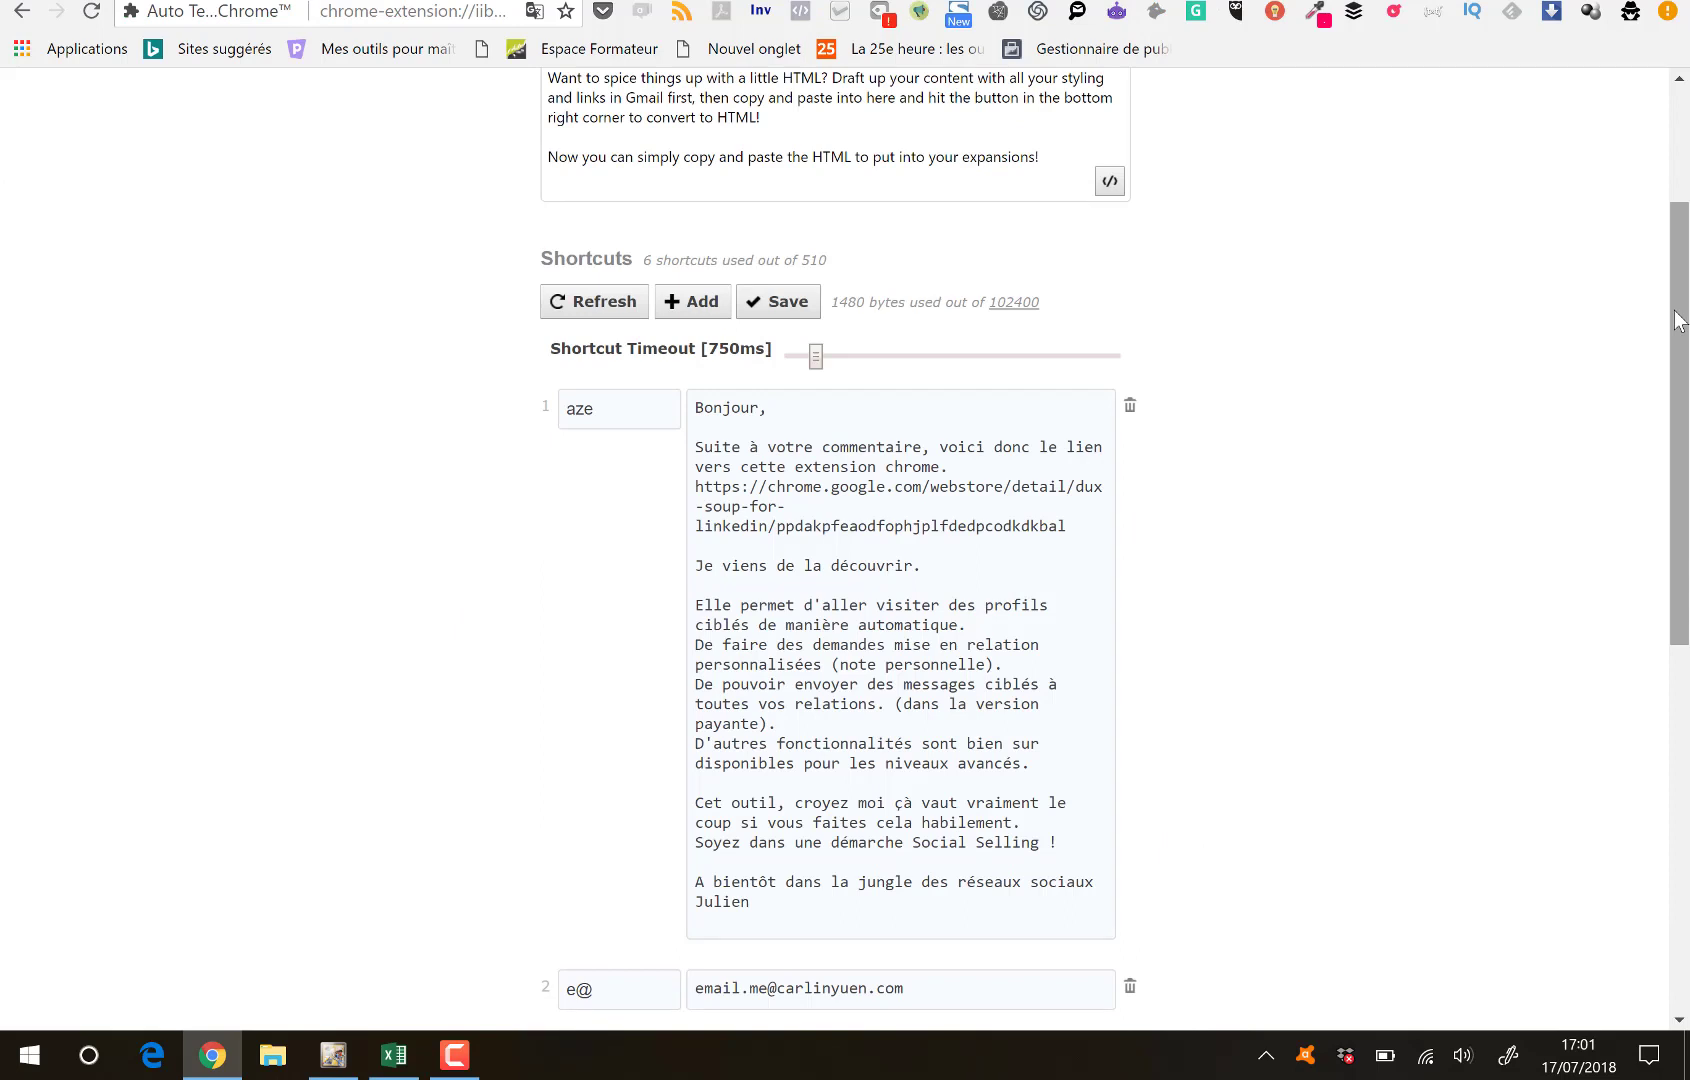
{"action": "left_click_drag", "start_coordinate": [1678, 320], "coordinate": [1684, 160]}
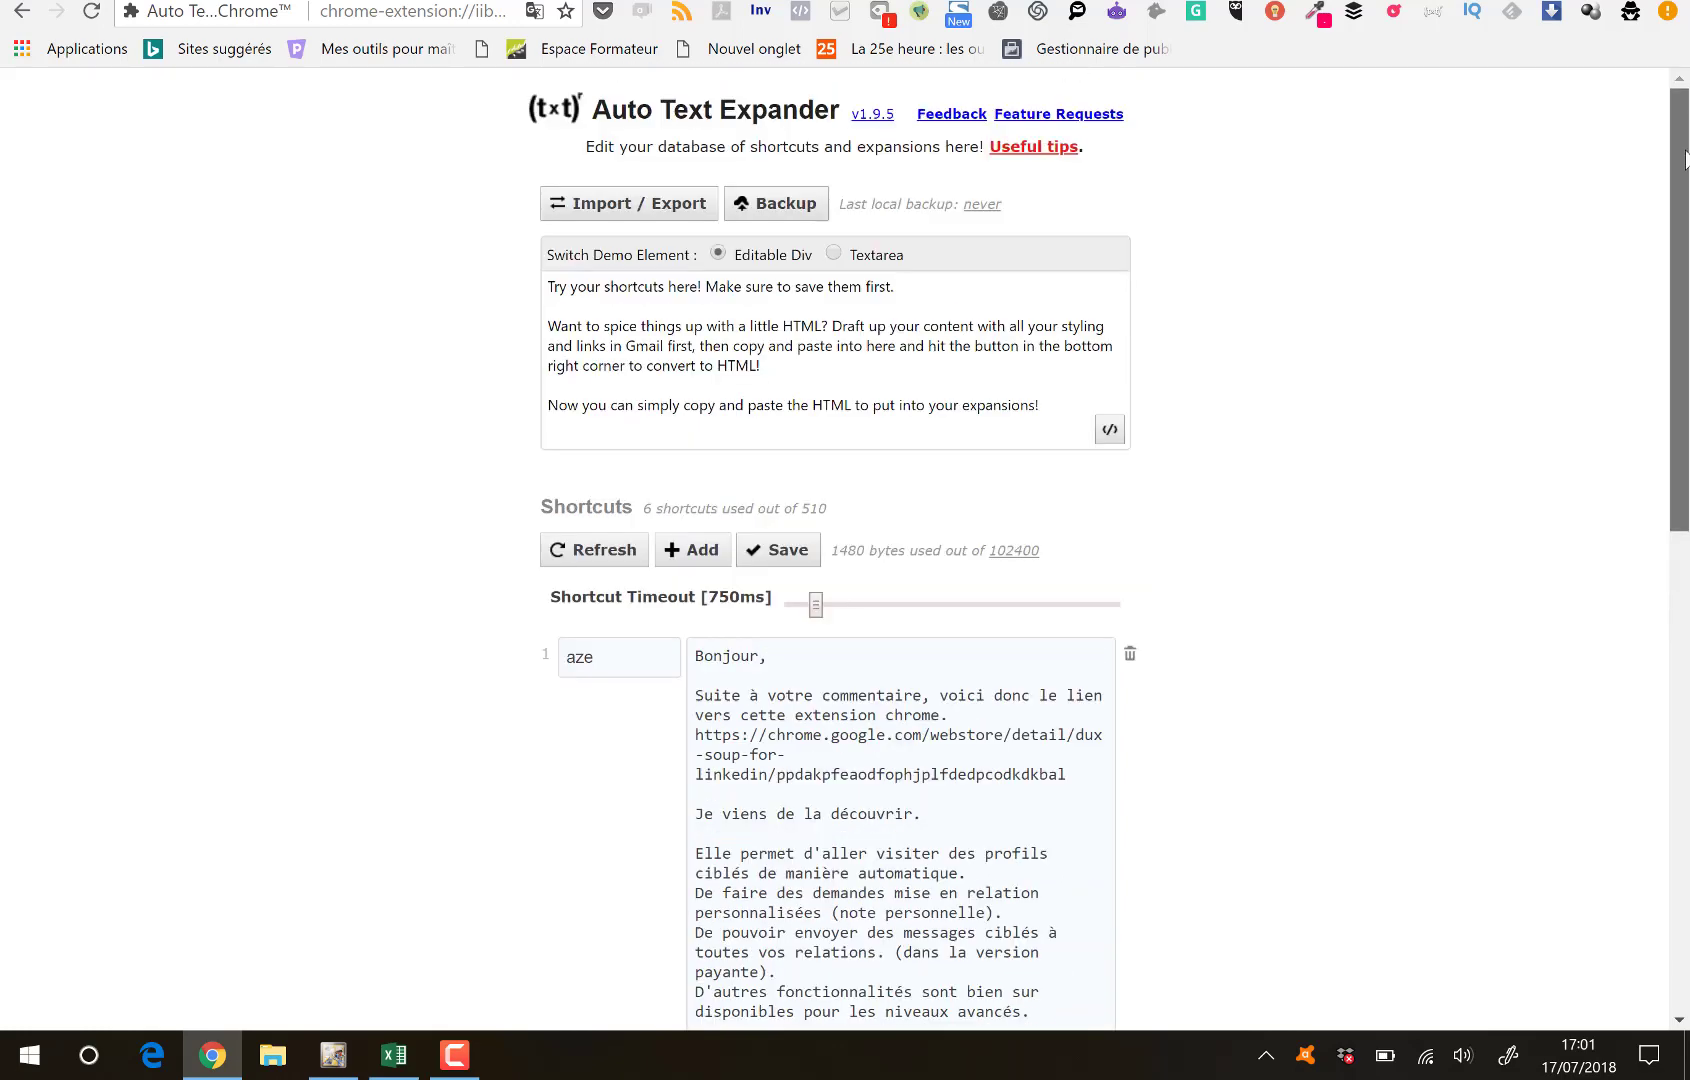